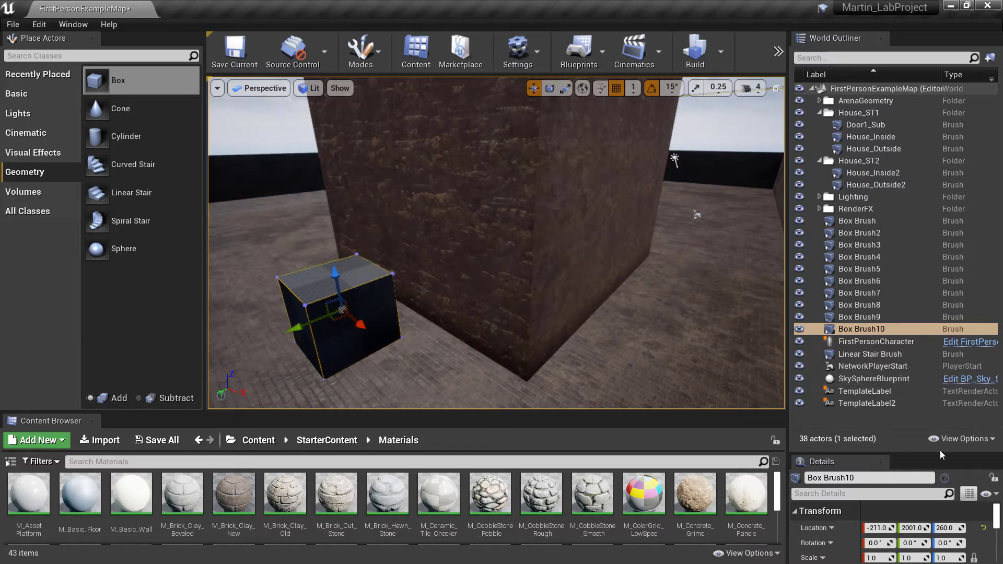
Enlarge the brush's detail settings area and set the selected Box Brush10's X size to 50
left_click_drag(939, 451, 906, 358)
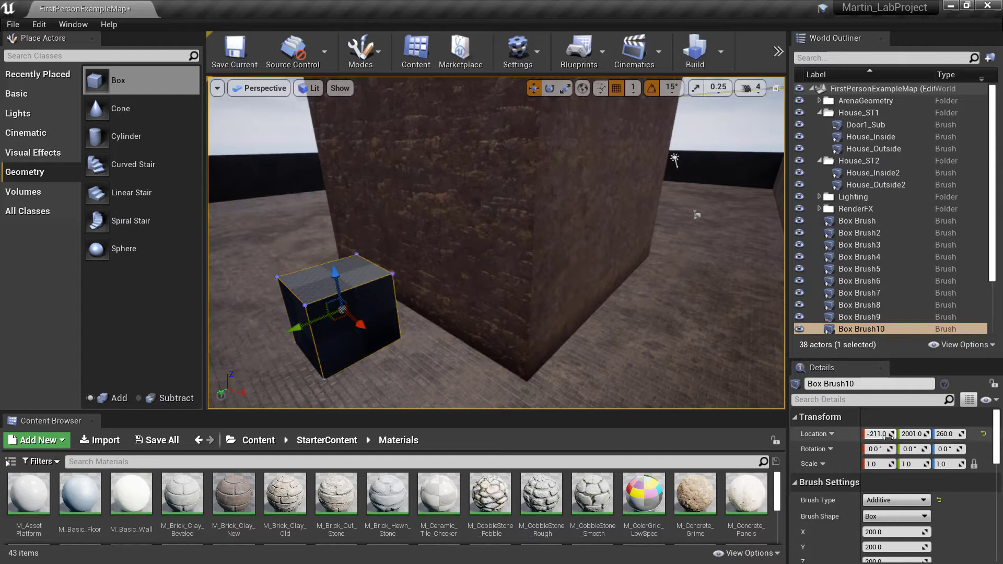
scroll(898, 387, "down", 1)
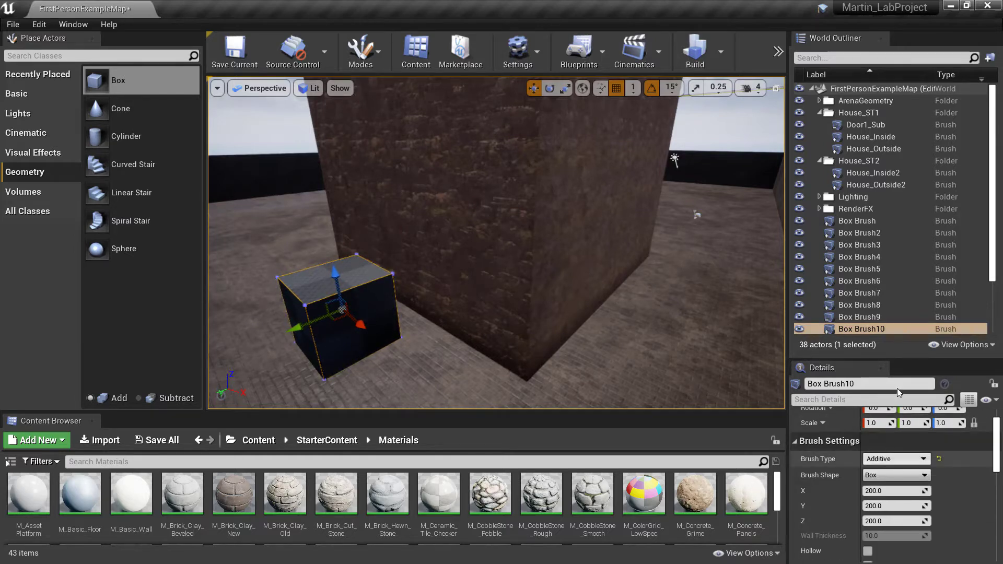
left_click_drag(897, 359, 897, 272)
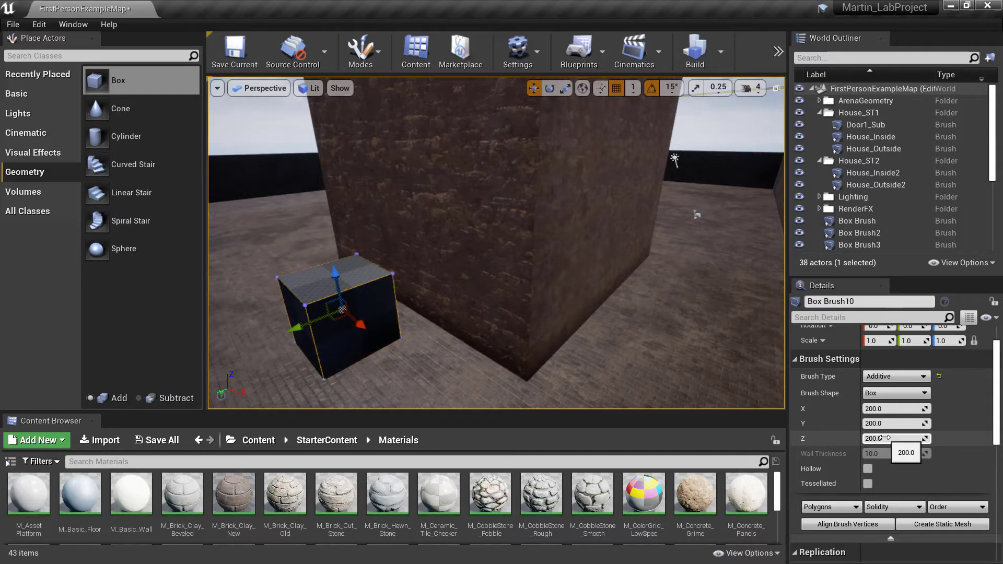
left_click(888, 409)
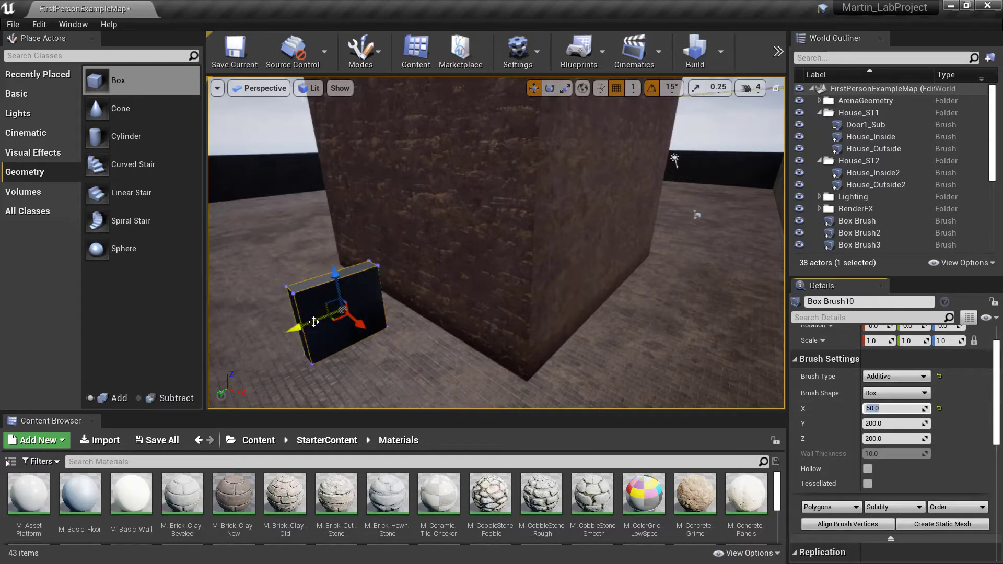
Move the thin box brush over to the house's side wall and raise it to window height on the upper storey
left_click_drag(362, 321, 473, 380)
right_click_drag(504, 369, 495, 396)
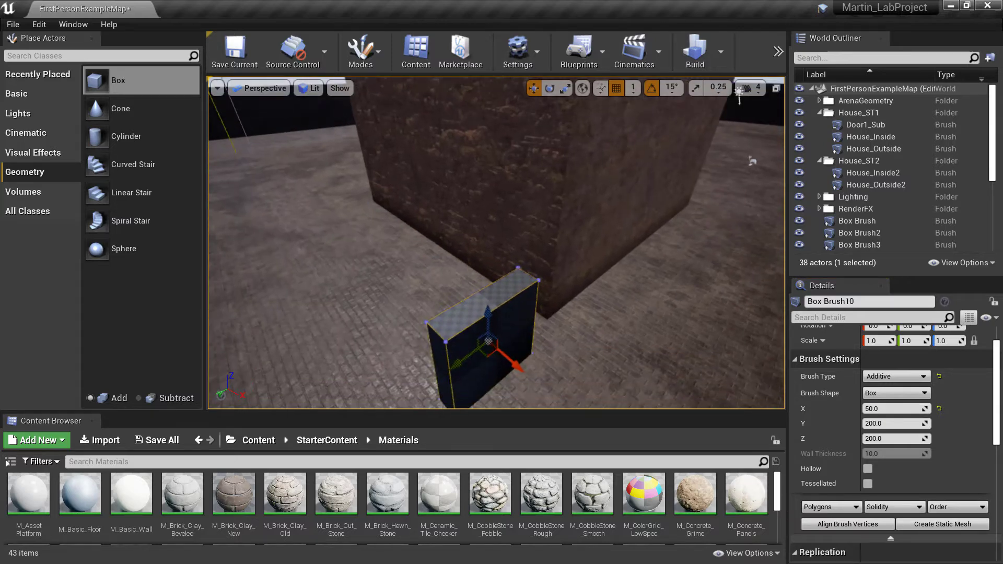
mouse_move(467, 358)
left_mouse_down()
mouse_move(572, 278)
mouse_move(589, 244)
mouse_move(609, 250)
left_mouse_up()
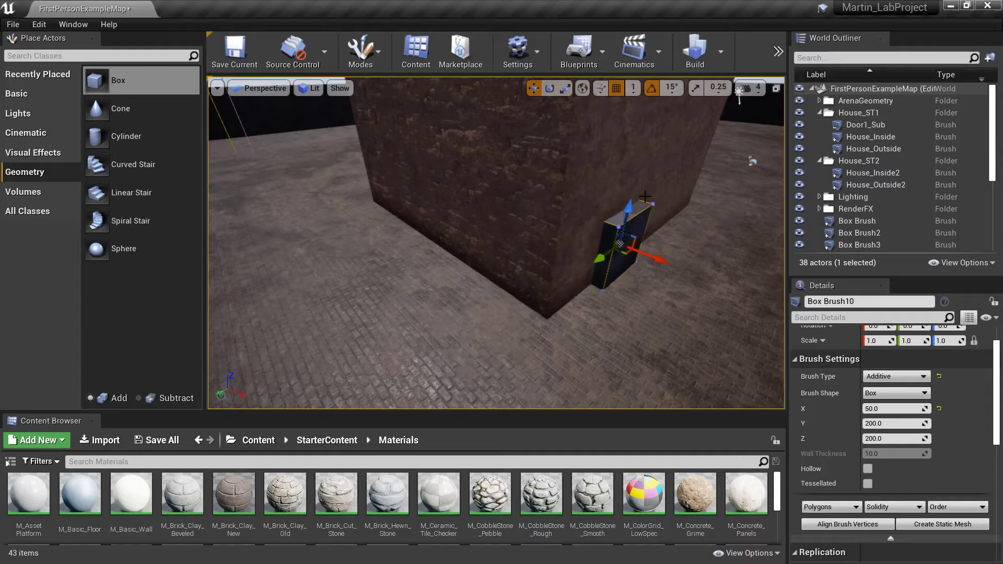
left_click_drag(634, 204, 655, 93)
mouse_move(676, 170)
right_mouse_down()
mouse_move(666, 144)
mouse_move(658, 151)
right_mouse_up()
left_click_drag(667, 152, 667, 82)
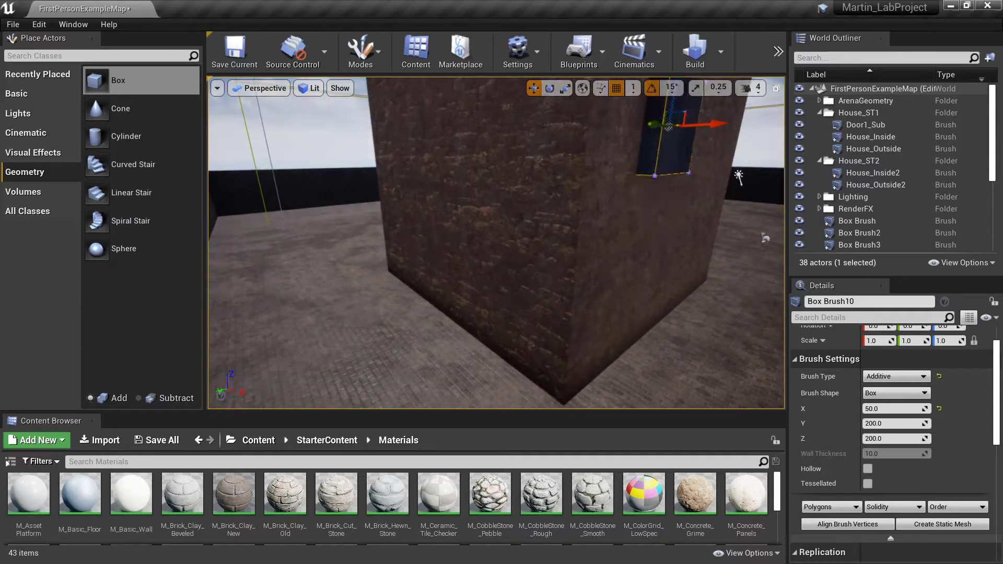
mouse_move(671, 125)
right_mouse_down()
mouse_move(642, 81)
mouse_move(674, 87)
mouse_move(692, 173)
mouse_move(684, 125)
mouse_move(695, 141)
mouse_move(522, 227)
right_mouse_up()
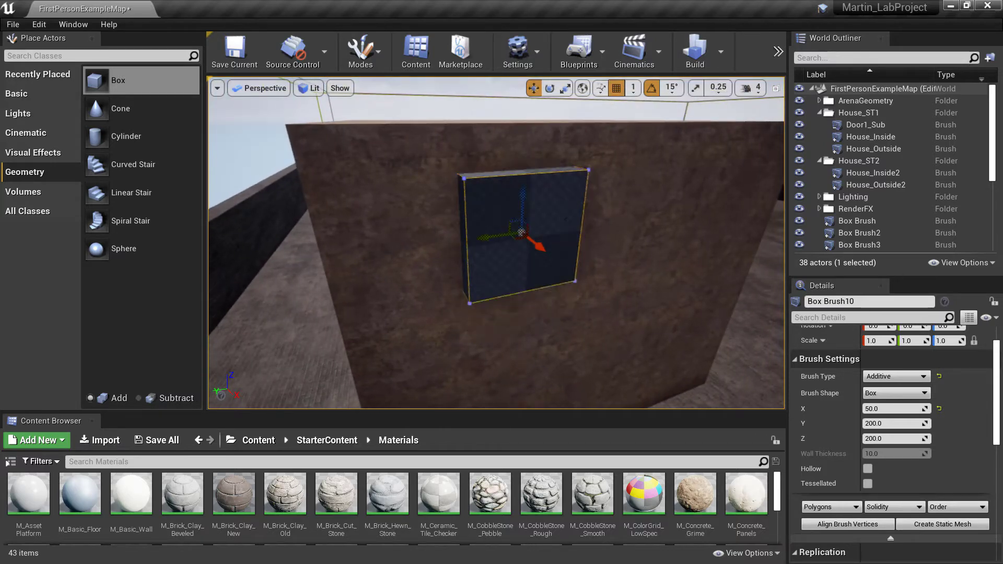
Shift the box brush along the X axis so it sits inside the thickness of the upper-storey wall
mouse_move(522, 228)
right_mouse_down()
mouse_move(616, 225)
mouse_move(637, 271)
mouse_move(695, 279)
mouse_move(747, 261)
right_mouse_up()
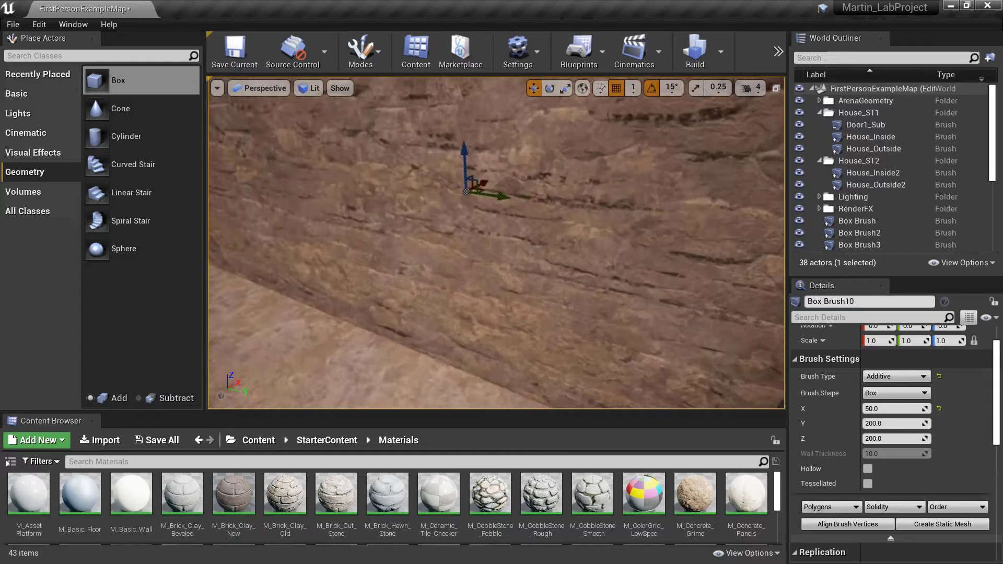
mouse_move(493, 261)
right_mouse_down()
mouse_move(569, 235)
mouse_move(685, 227)
right_mouse_up()
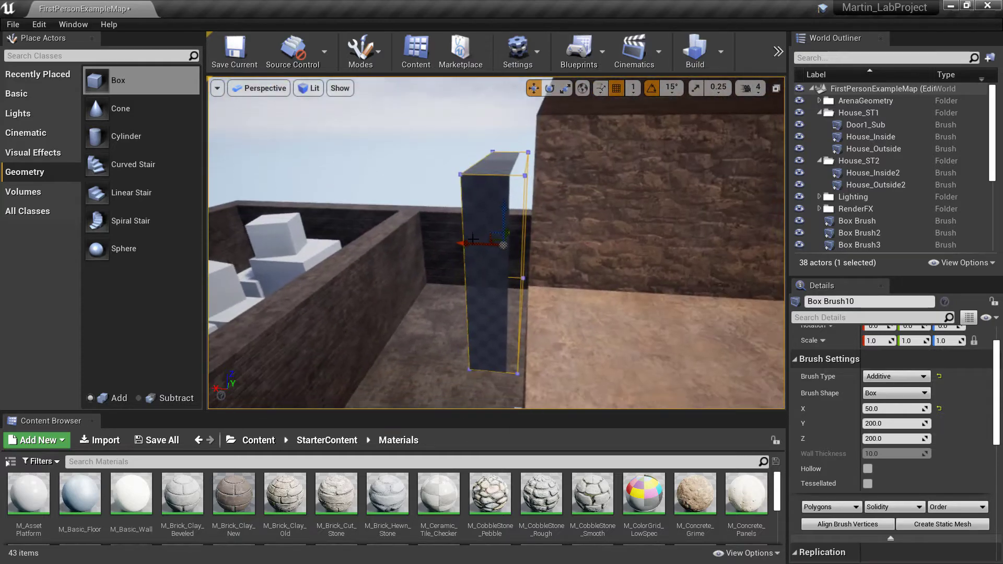
left_click_drag(509, 243, 510, 243)
mouse_move(510, 243)
right_mouse_down()
mouse_move(601, 248)
mouse_move(522, 251)
mouse_move(517, 237)
mouse_move(541, 238)
right_mouse_up()
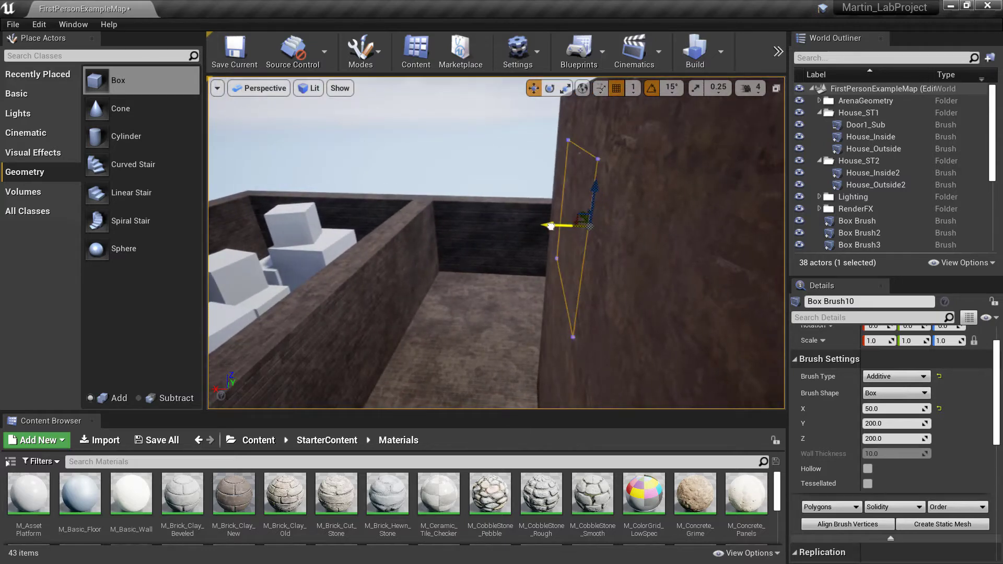
left_click_drag(561, 227, 560, 228)
mouse_move(560, 227)
right_mouse_down()
mouse_move(507, 227)
mouse_move(601, 230)
mouse_move(553, 225)
right_mouse_up()
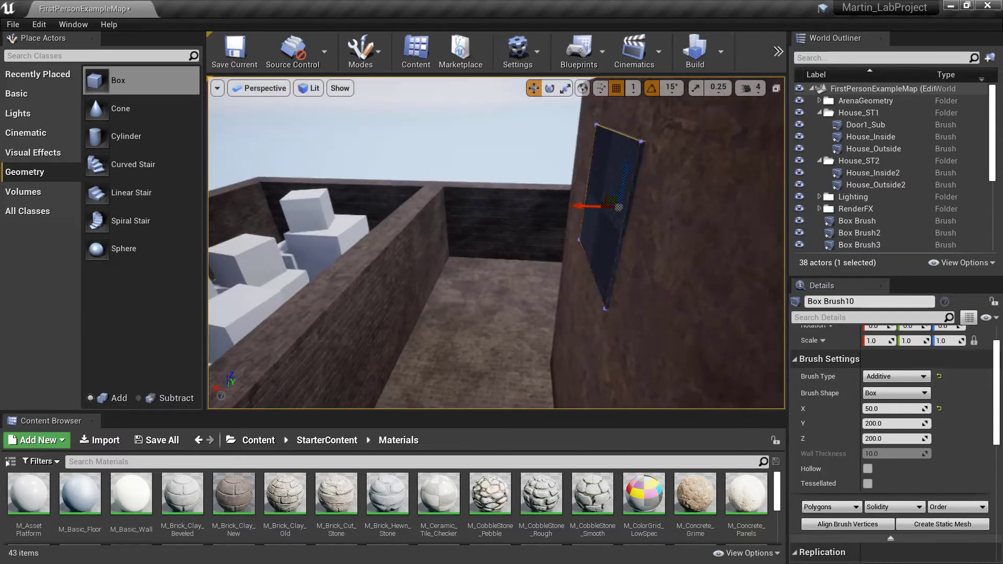
Set the box brush's X size to 40 and readjust its X position within the house wall
left_click(891, 409)
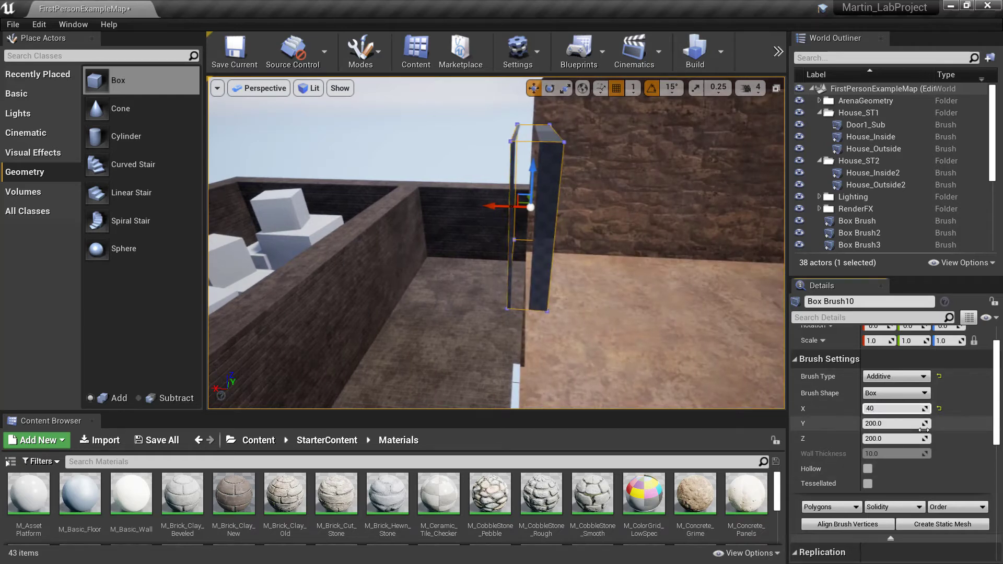
right_click_drag(555, 284, 527, 285)
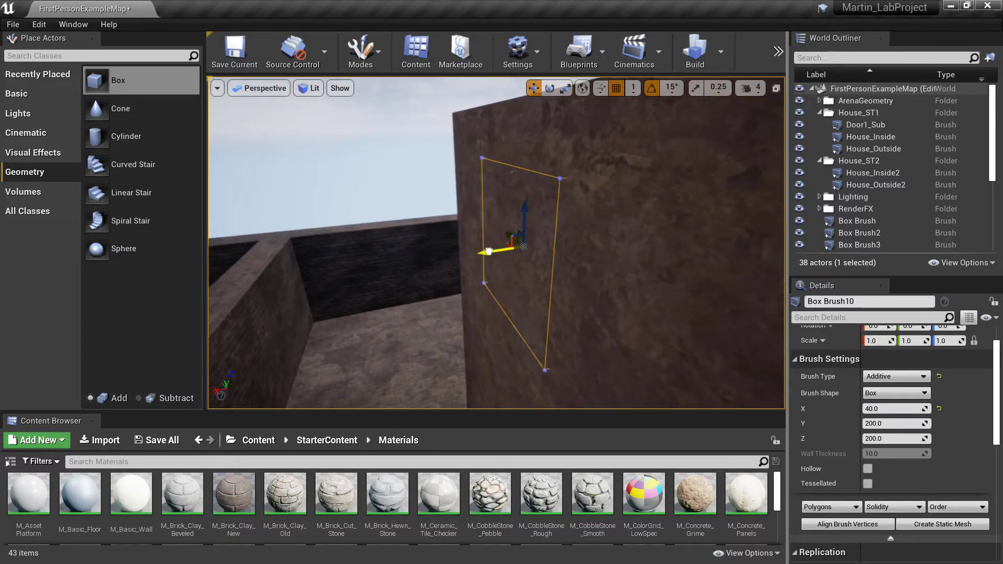
mouse_move(501, 246)
right_mouse_down()
mouse_move(387, 249)
mouse_move(364, 228)
mouse_move(384, 246)
right_mouse_up()
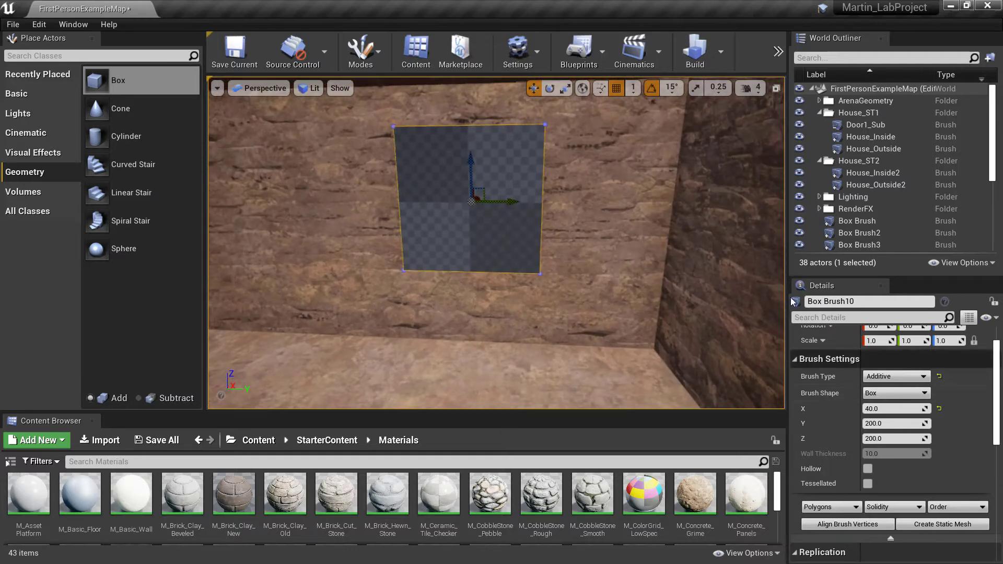
Change the box brush's type to Subtractive to cut a window opening through the wall, and inspect the opening from both sides
left_click(897, 377)
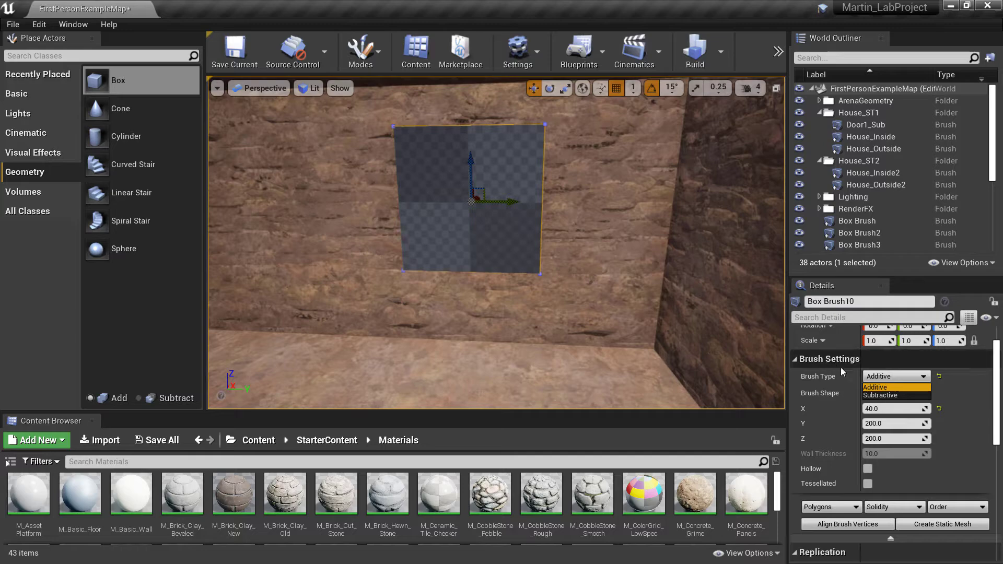
left_click(888, 395)
mouse_move(684, 364)
right_mouse_down()
mouse_move(663, 365)
mouse_move(760, 365)
mouse_move(729, 352)
mouse_move(778, 348)
mouse_move(726, 365)
mouse_move(758, 360)
mouse_move(750, 339)
mouse_move(758, 370)
right_mouse_up()
right_click_drag(470, 292, 576, 231)
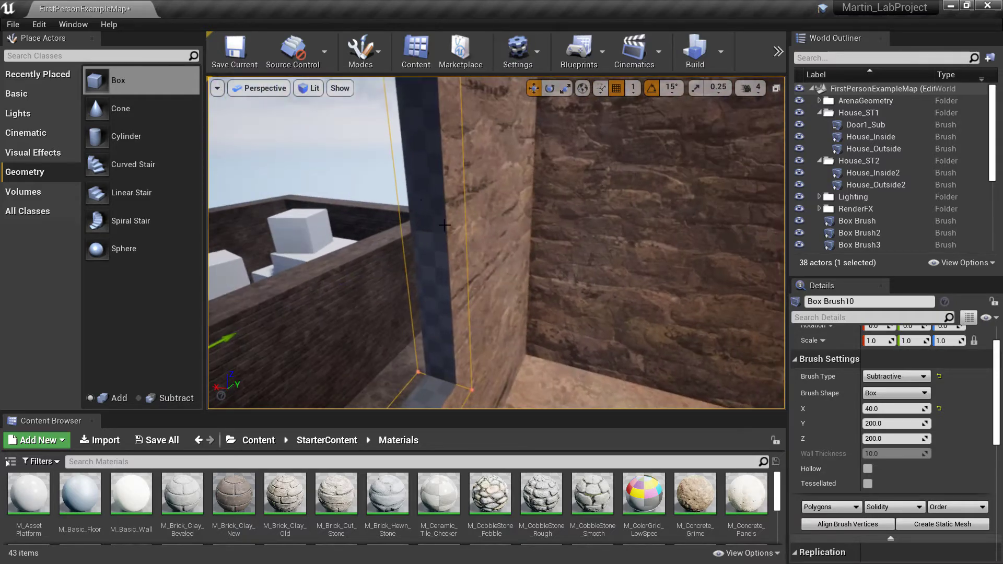
right_click_drag(531, 306, 319, 348)
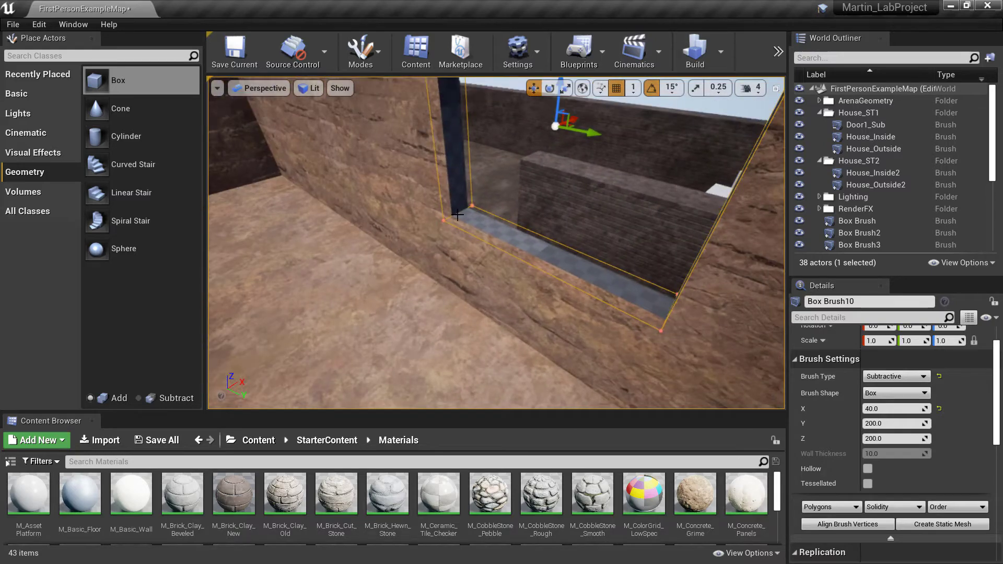
mouse_move(486, 278)
right_mouse_down()
mouse_move(517, 272)
mouse_move(538, 285)
mouse_move(486, 278)
right_mouse_up()
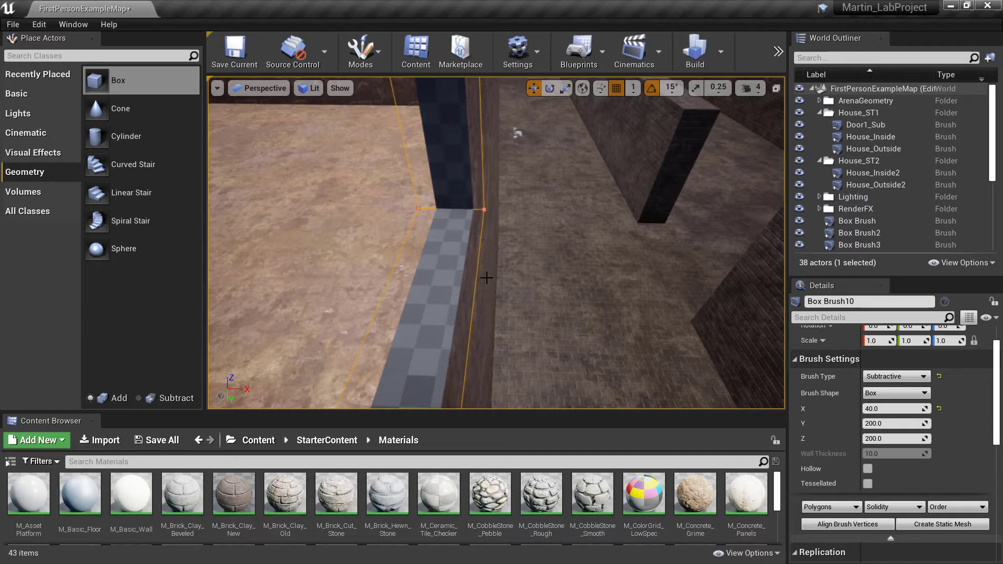
Select the sill face of the window opening and try the M_Basic_Wall material on it
left_click(443, 304)
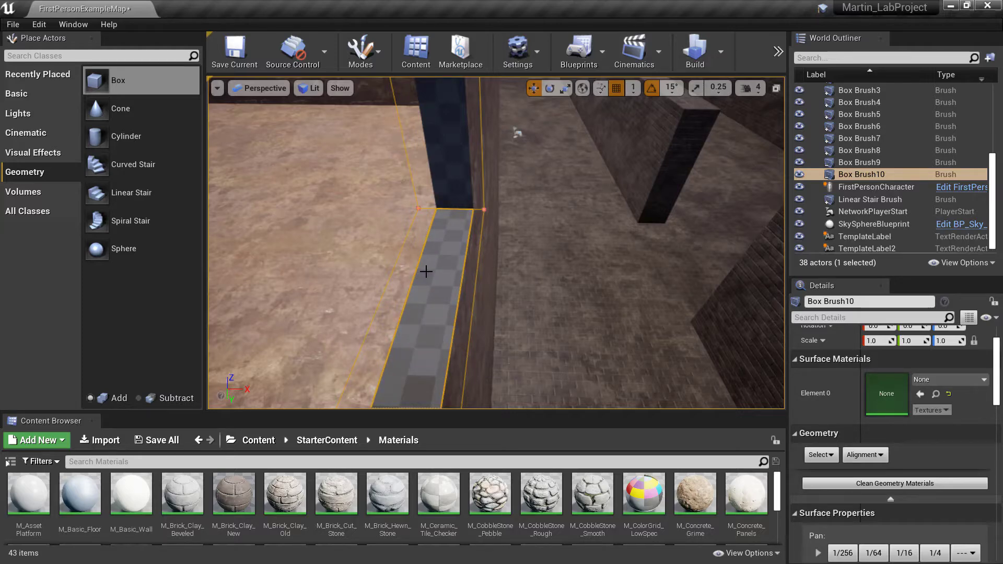
mouse_move(538, 266)
right_mouse_down()
mouse_move(544, 277)
mouse_move(449, 261)
mouse_move(507, 263)
mouse_move(522, 283)
right_mouse_up()
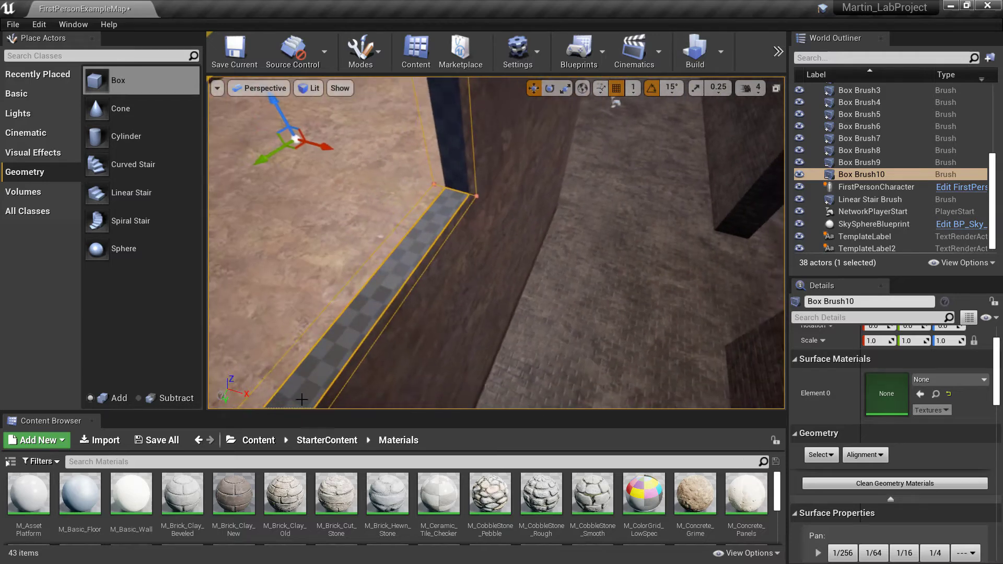
mouse_move(428, 267)
right_mouse_down()
mouse_move(418, 264)
mouse_move(428, 277)
right_mouse_up()
right_click_drag(556, 345, 556, 339)
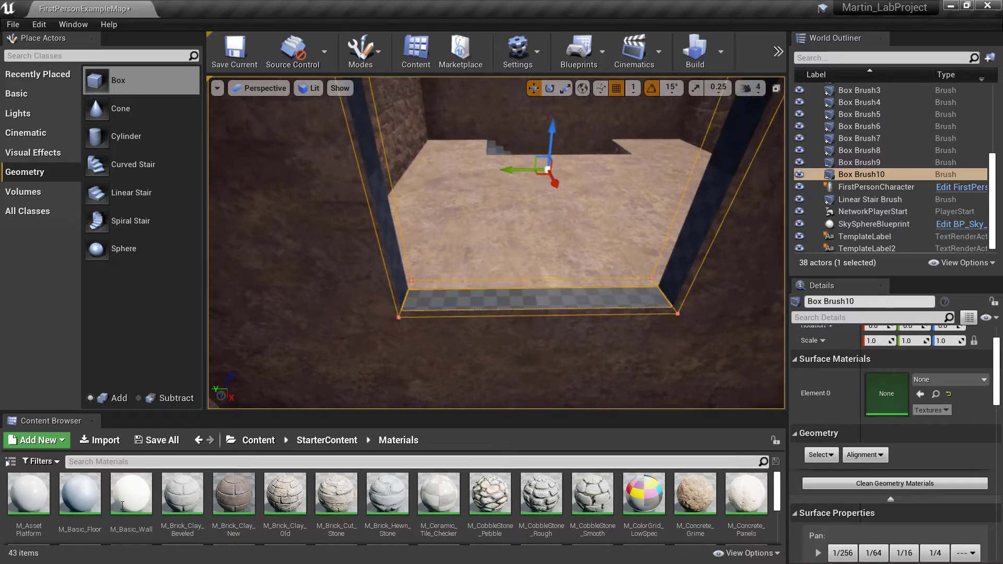
left_click_drag(131, 493, 496, 294)
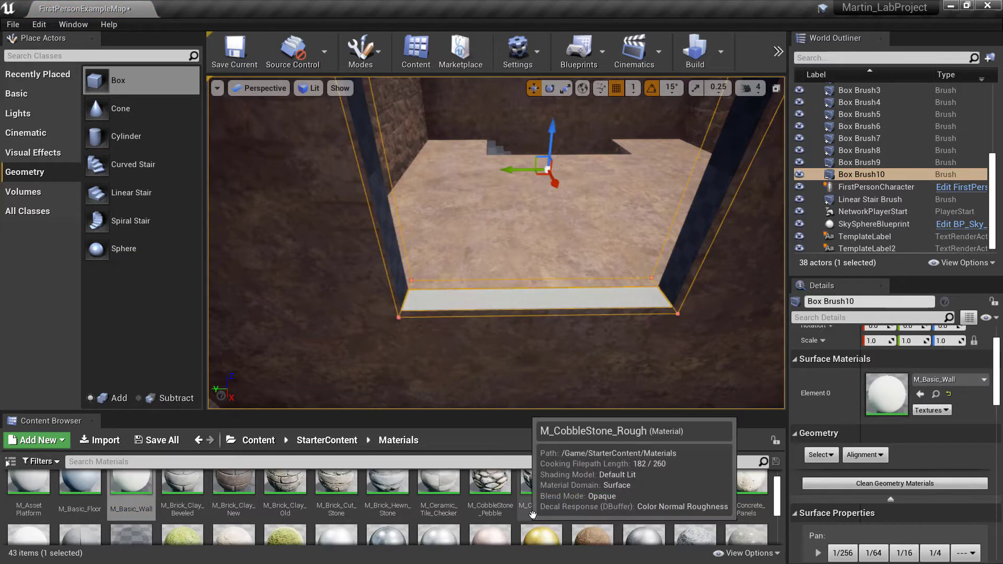
Find the M_Metal_Steel material in the starter materials and apply it to the window sill face
scroll(525, 515, "down", 2)
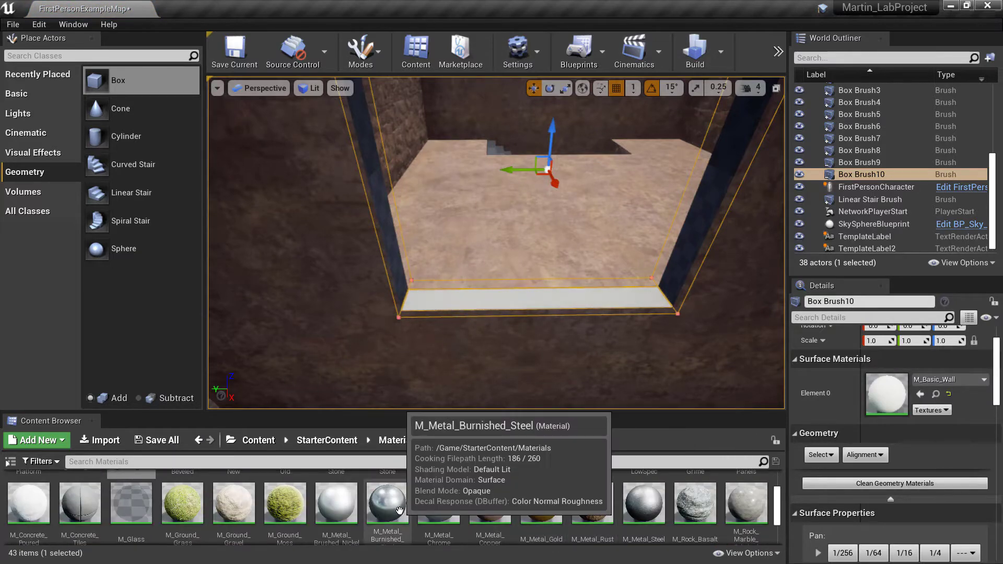
scroll(365, 517, "down", 2)
scroll(317, 523, "down", 1)
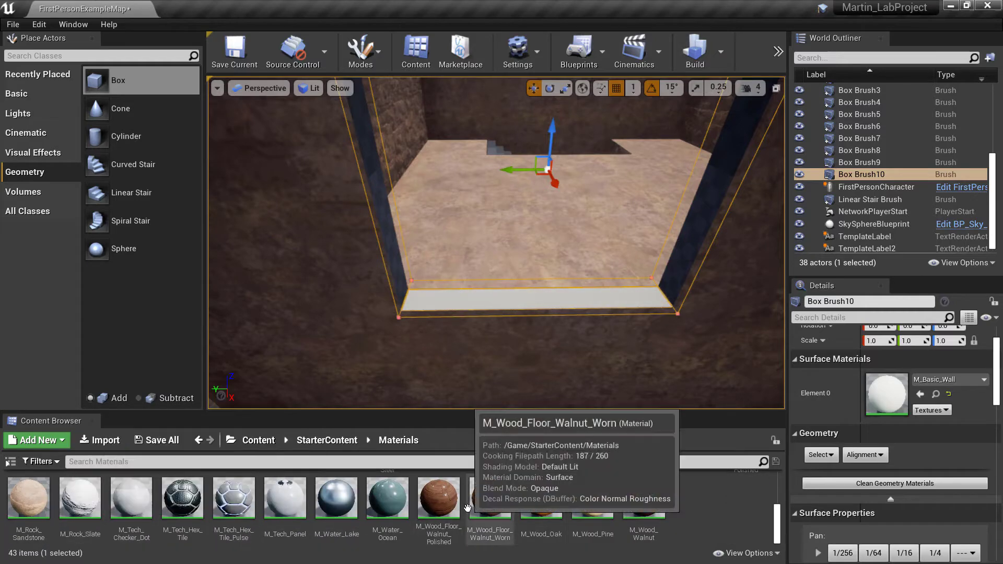
scroll(501, 507, "up", 3)
left_click_drag(642, 490, 609, 294)
right_click_drag(609, 293, 528, 292)
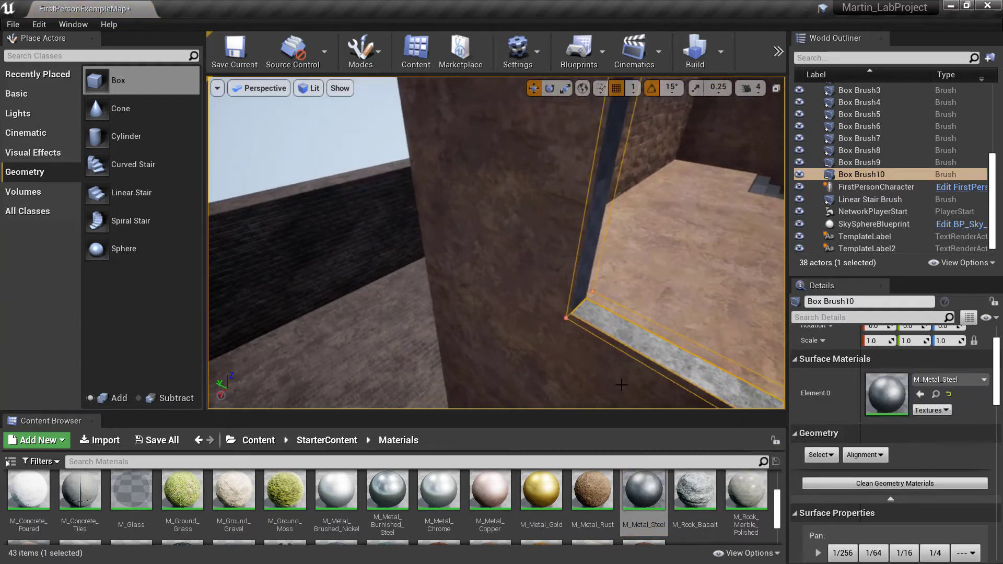
Apply M_Metal_Steel to the side and top inner faces of the window opening
right_click_drag(589, 329, 679, 331)
left_click_drag(653, 497, 391, 192)
right_click_drag(391, 192, 418, 104)
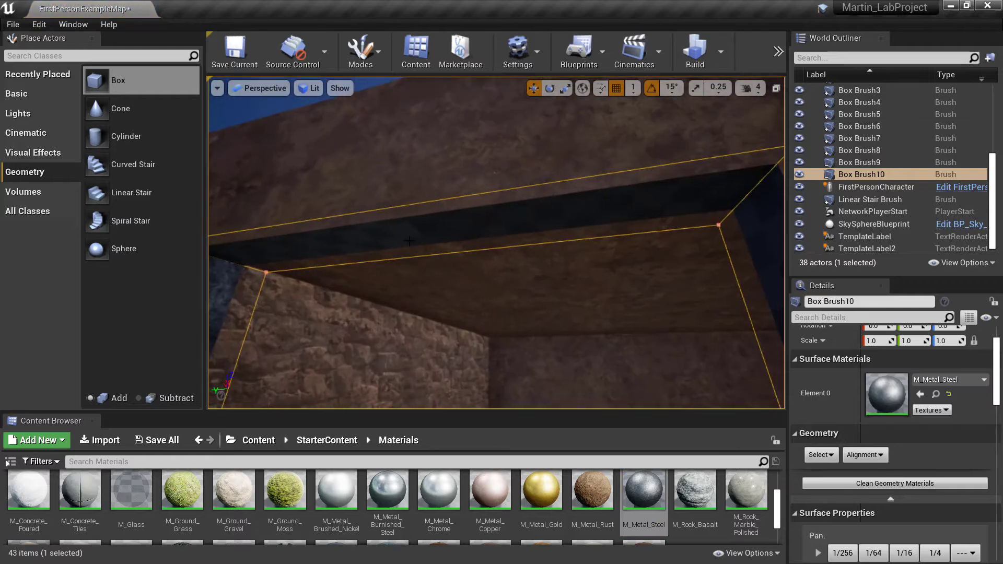
left_click_drag(644, 491, 641, 202)
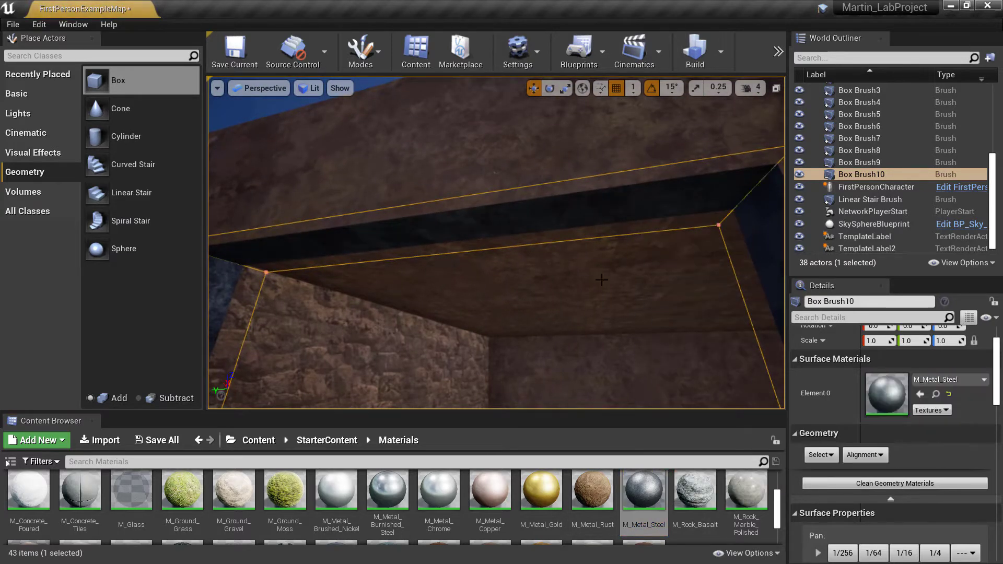
right_click_drag(642, 203, 692, 292)
Apply M_Rock_Basalt to an inner face of the window opening and check the window from outside and inside
left_click_drag(696, 494, 500, 278)
mouse_move(501, 278)
right_mouse_down()
mouse_move(471, 303)
mouse_move(365, 313)
mouse_move(293, 293)
mouse_move(219, 293)
mouse_move(196, 330)
mouse_move(83, 360)
mouse_move(160, 352)
mouse_move(219, 293)
mouse_move(222, 319)
mouse_move(308, 339)
mouse_move(376, 334)
mouse_move(384, 314)
mouse_move(374, 303)
mouse_move(387, 308)
mouse_move(427, 289)
right_mouse_up()
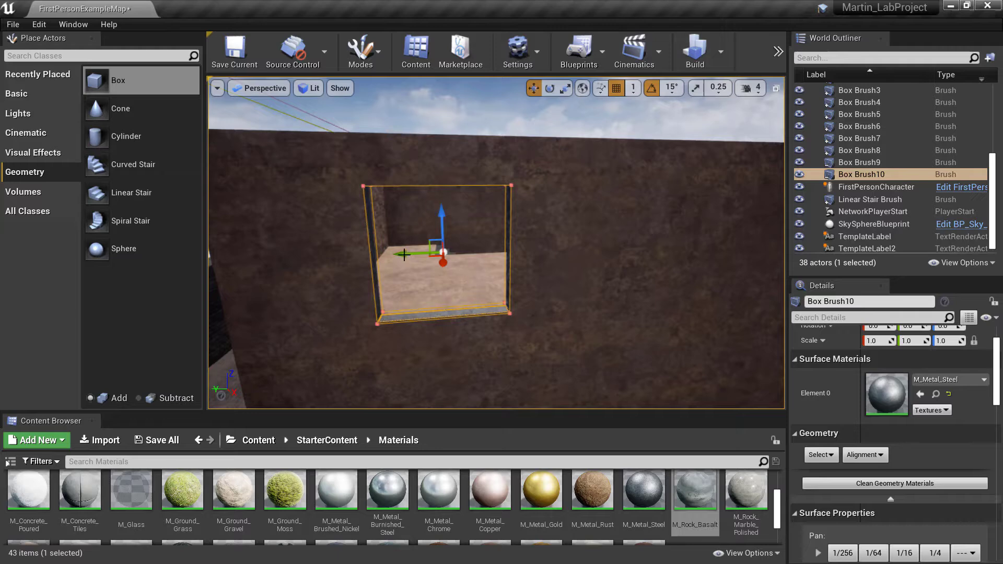
mouse_move(366, 248)
right_mouse_down()
mouse_move(622, 266)
mouse_move(757, 251)
right_mouse_up()
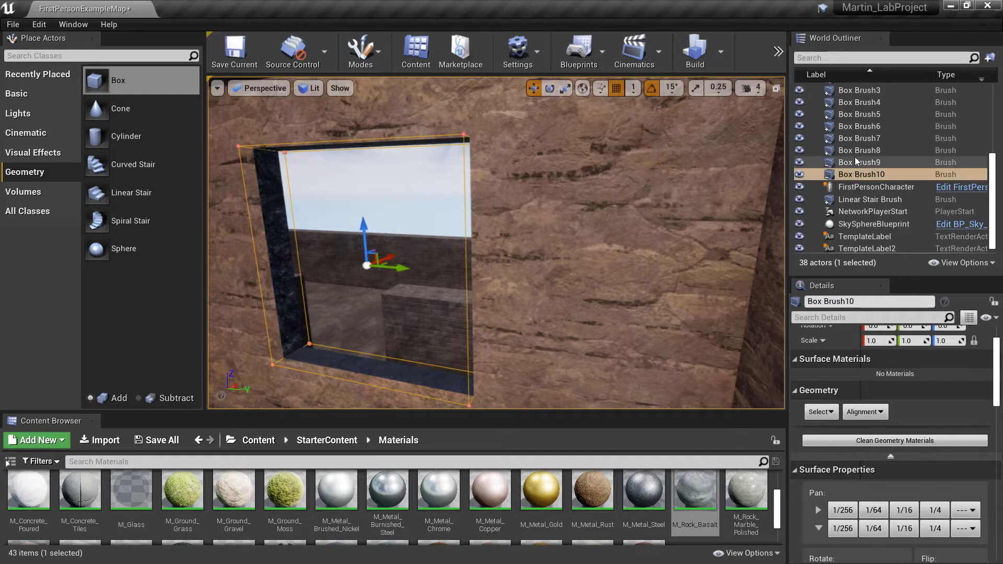
Duplicate the subtractive window brush Box Brush10
right_click(858, 173)
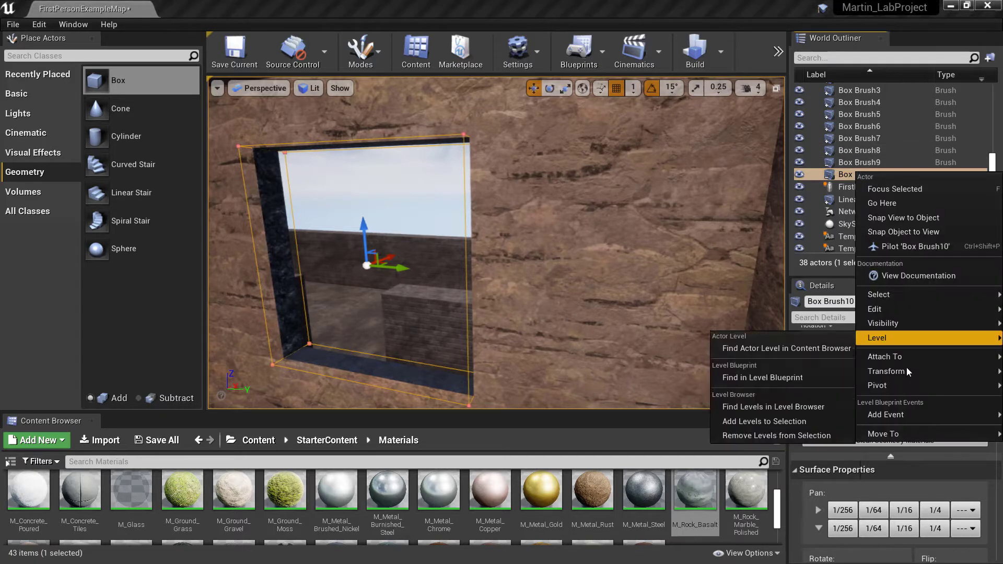
mouse_move(891, 310)
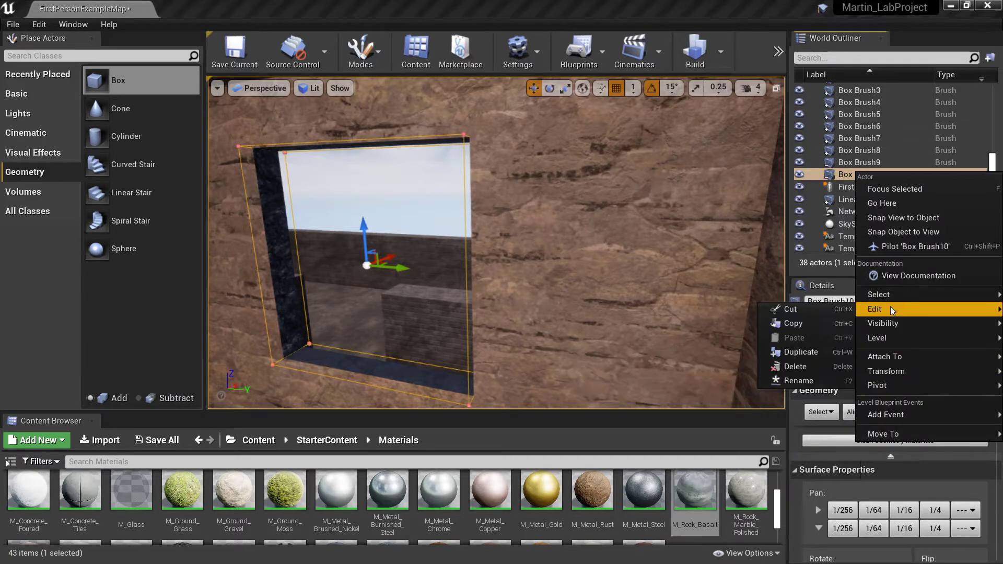
left_click(809, 351)
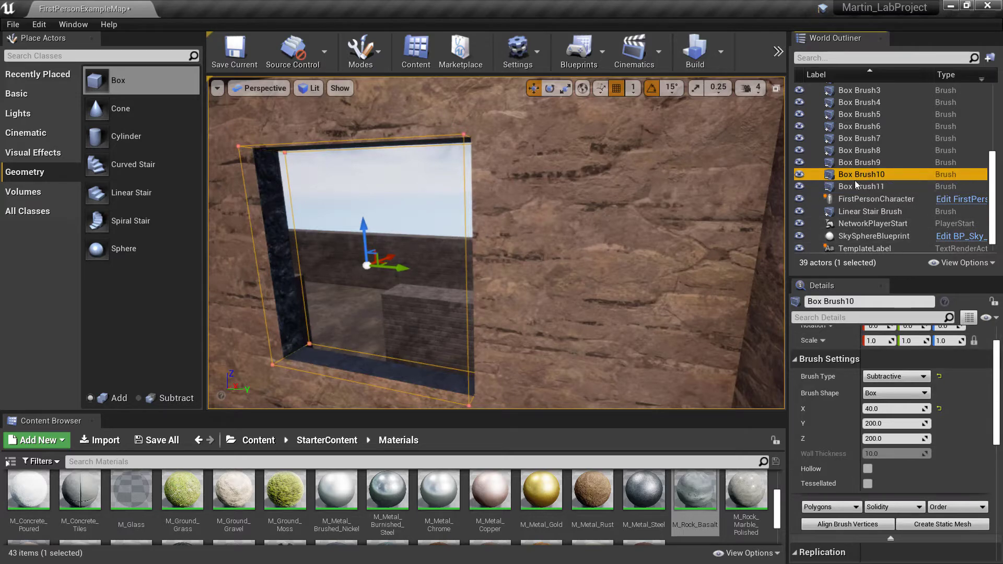
Copy the location of Box Brush10 and paste it onto the duplicate Box Brush11 to align both brushes
scroll(820, 342, "up", 2)
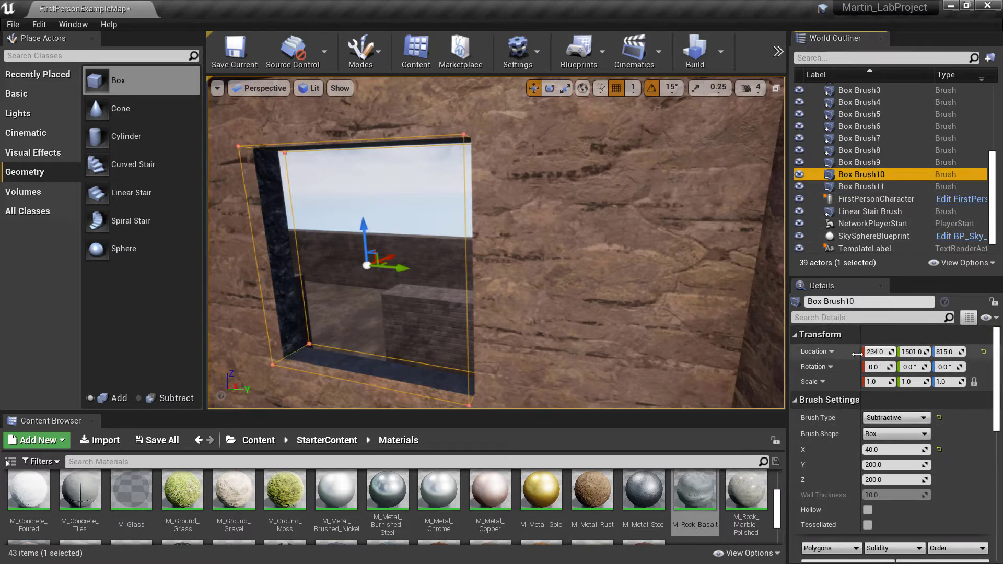
right_click(807, 350)
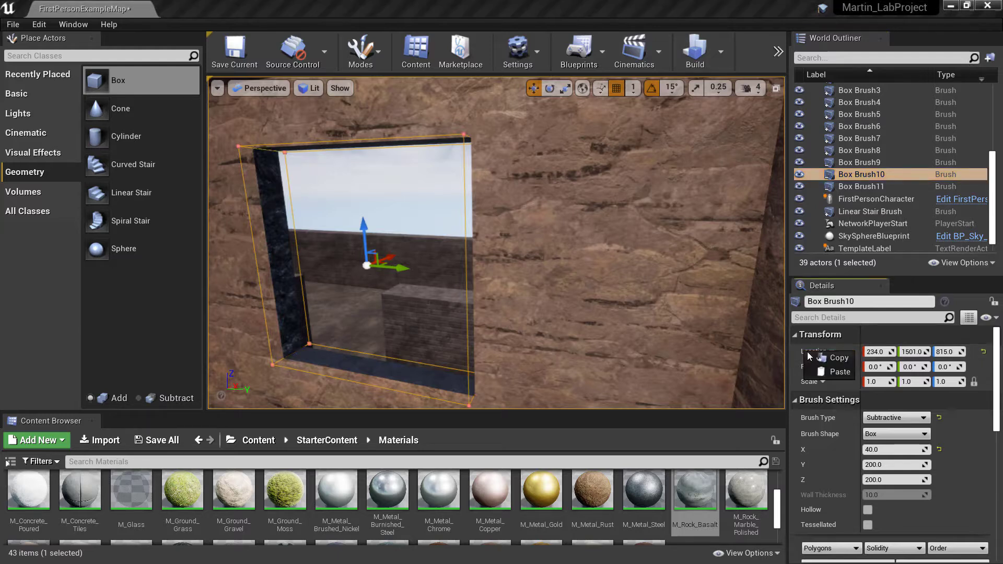
left_click(828, 357)
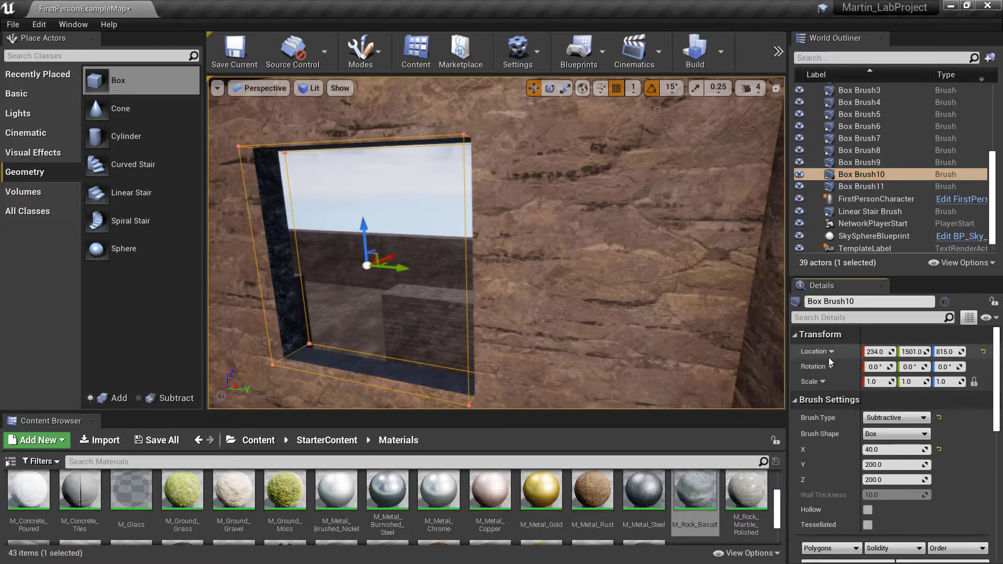
left_click(859, 186)
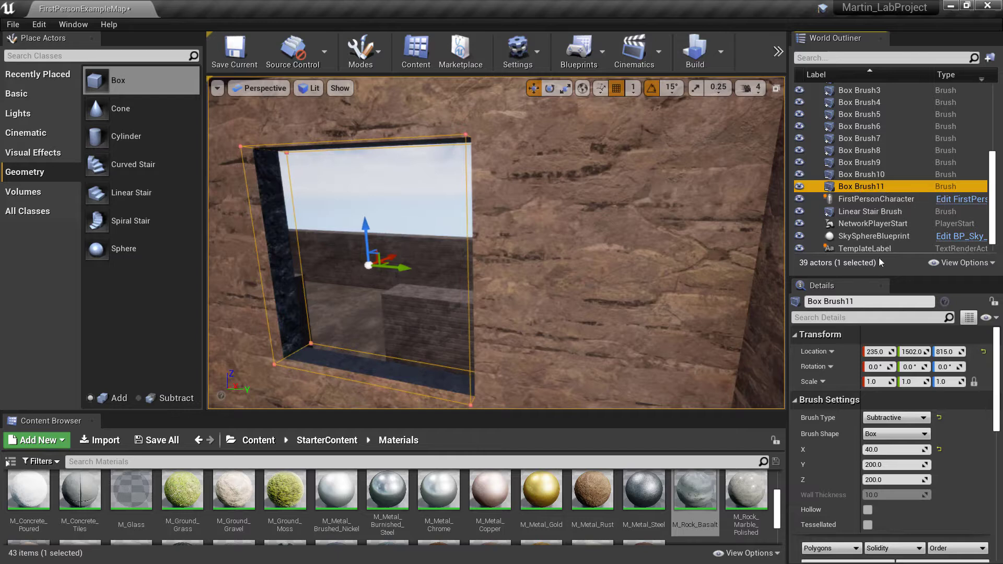
right_click(812, 355)
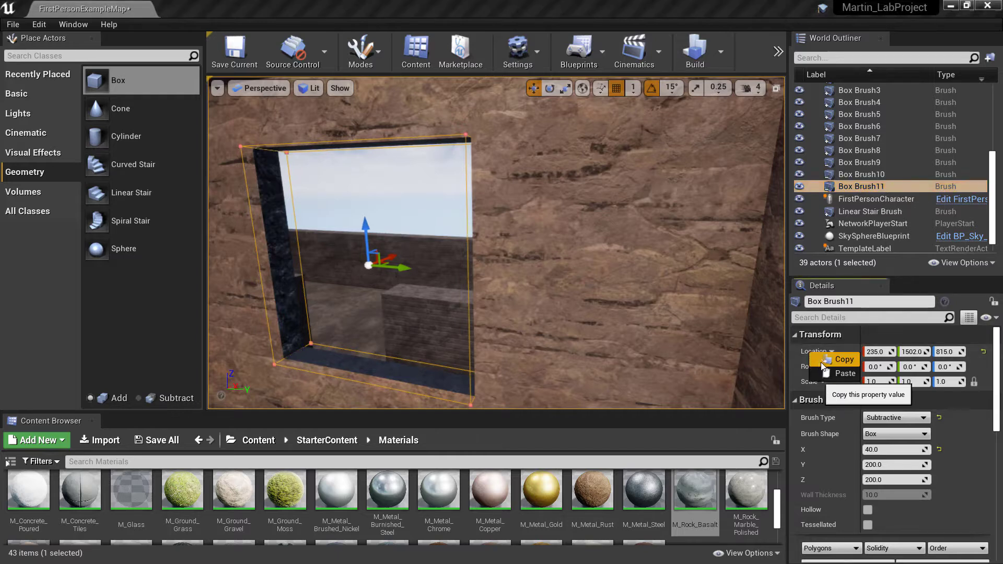
left_click(831, 373)
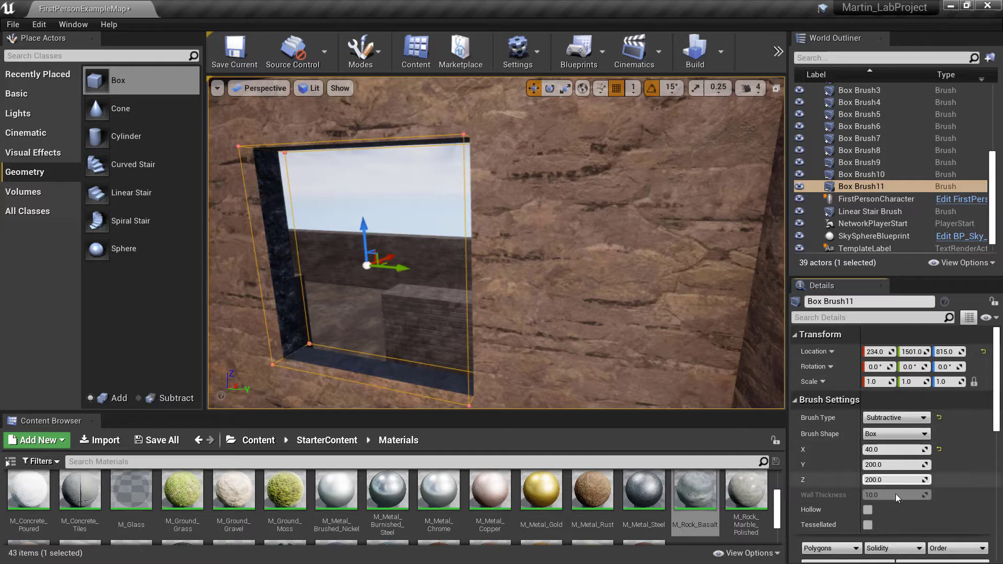
Set the X size of Box Brush11 to 10 and move it along X to location 239 within the window opening
scroll(883, 486, "down", 1)
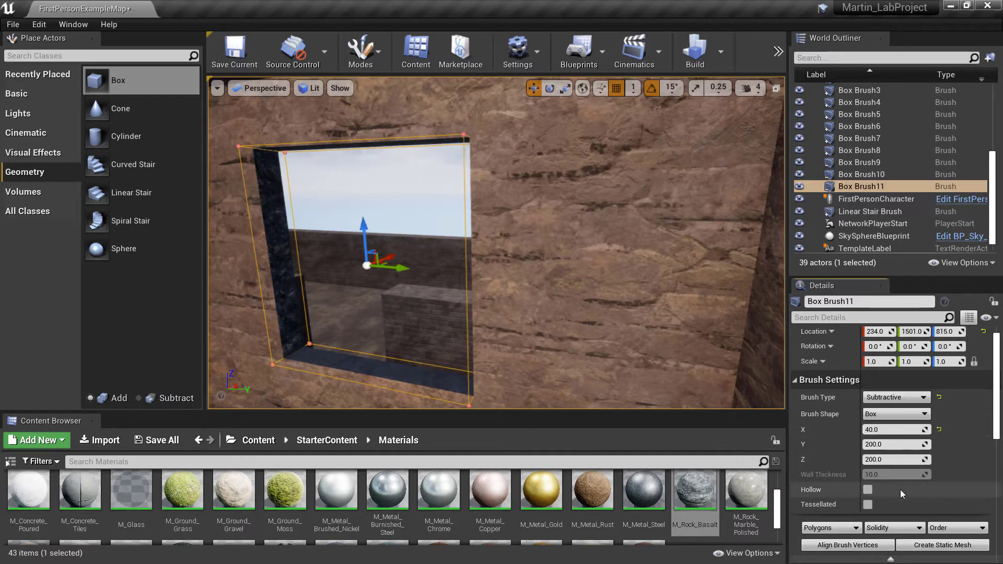
left_click(887, 431)
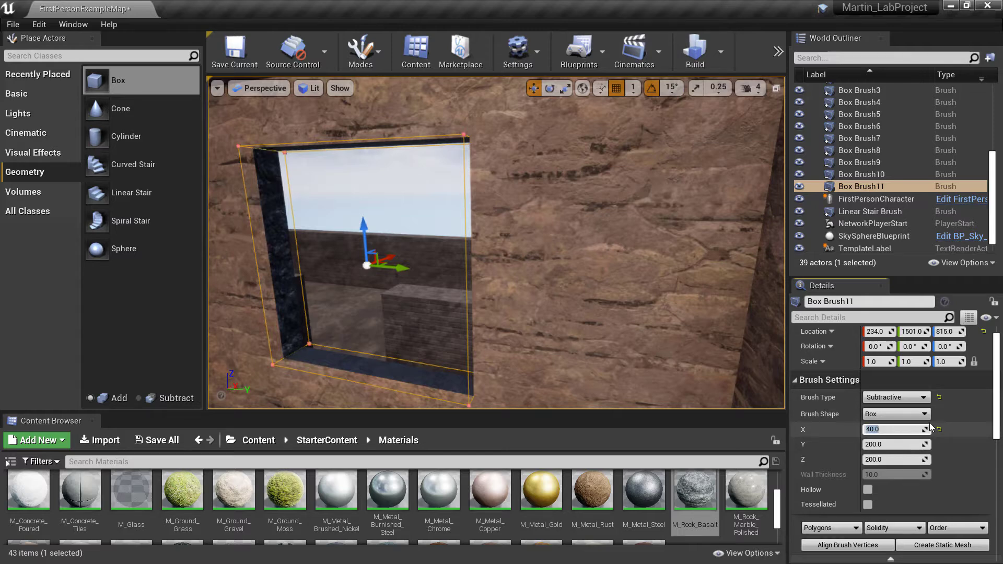
type("10")
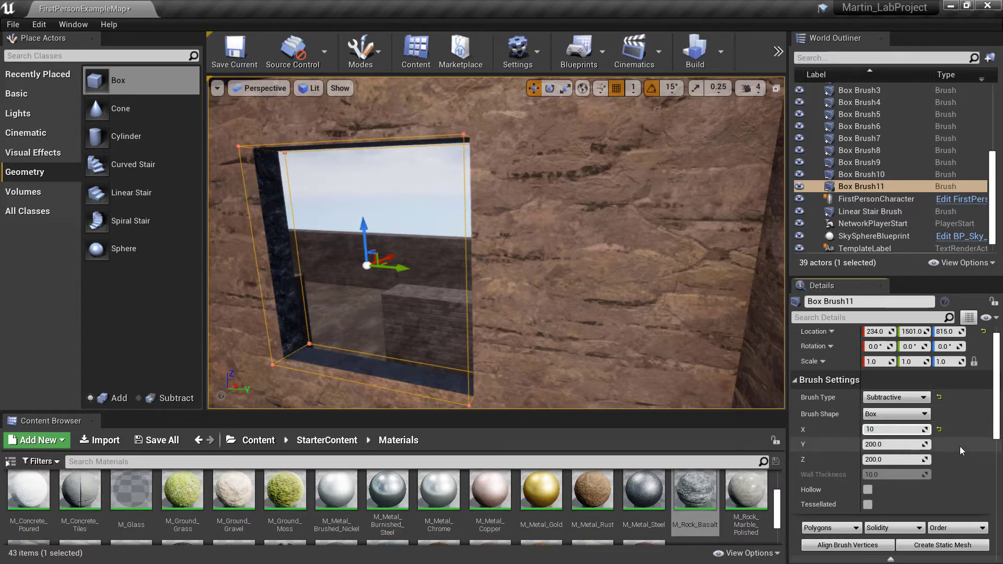
key("Return")
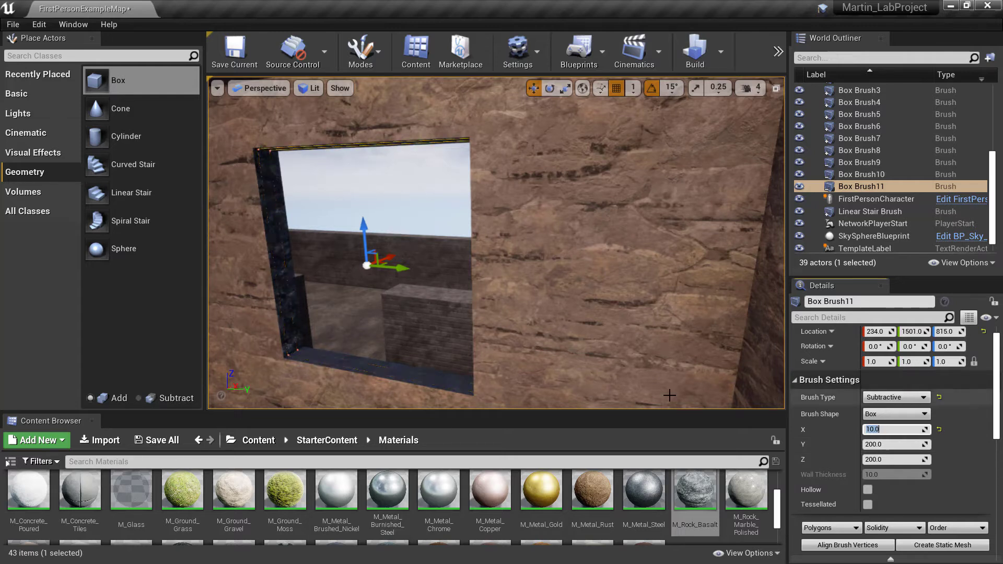
left_click_drag(392, 258, 399, 256)
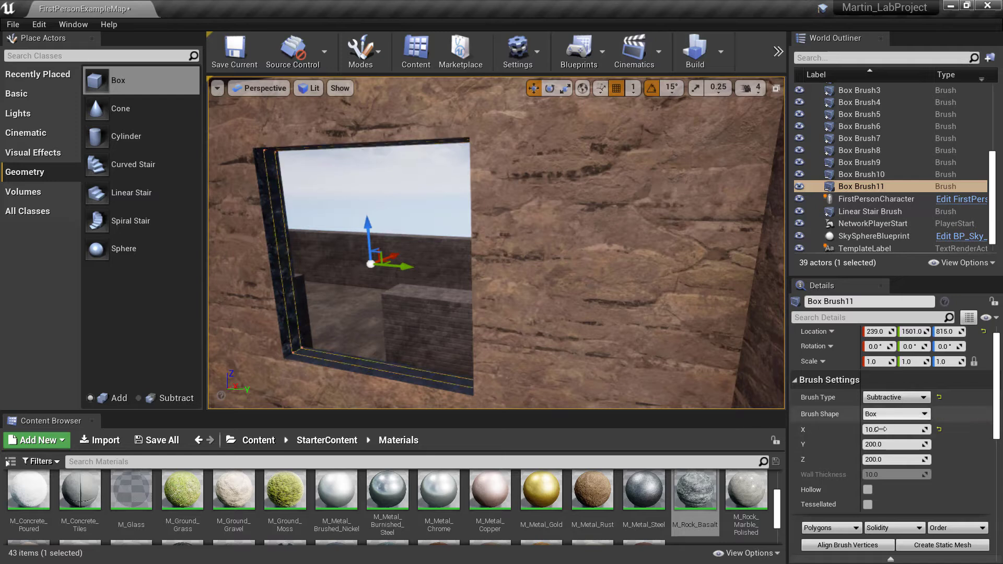
Set the Y and Z sizes of Box Brush11 to 199 each
left_click(888, 445)
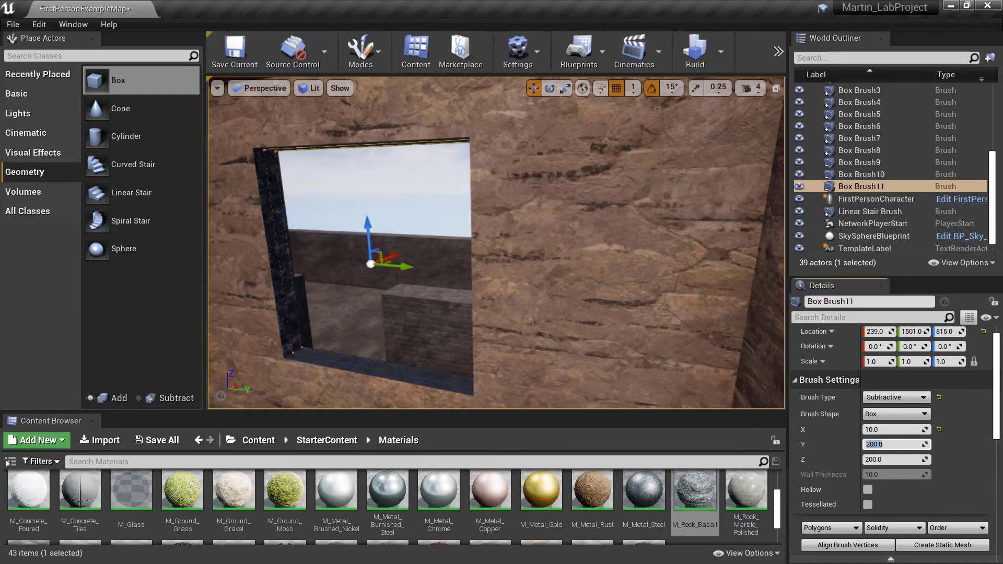
type("199")
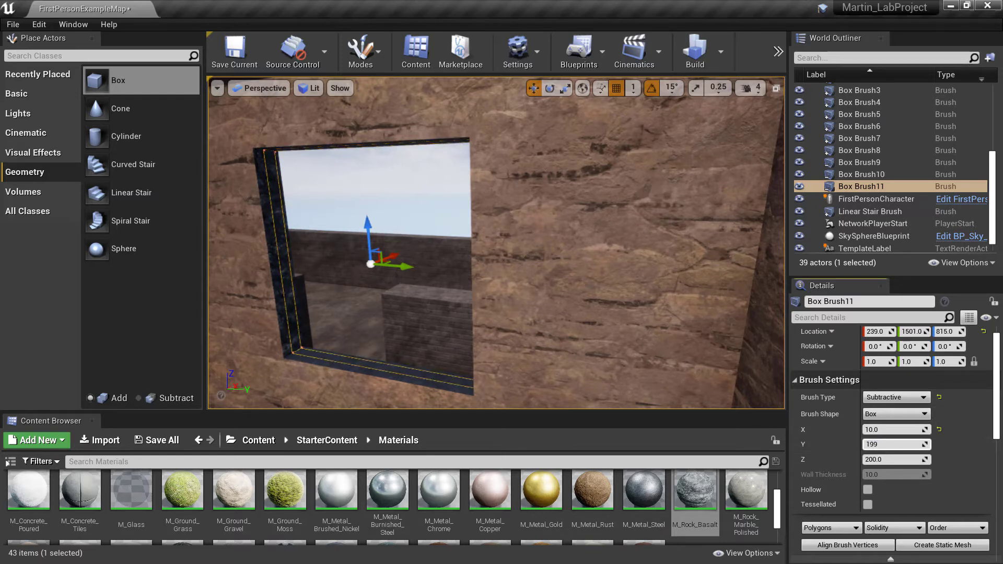
key("Return")
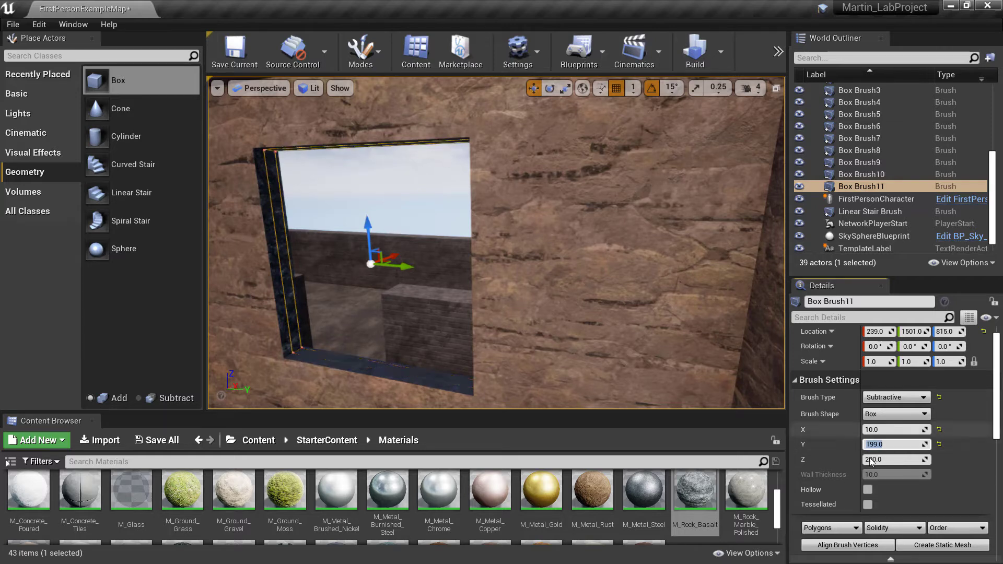
left_click(899, 460)
type("199")
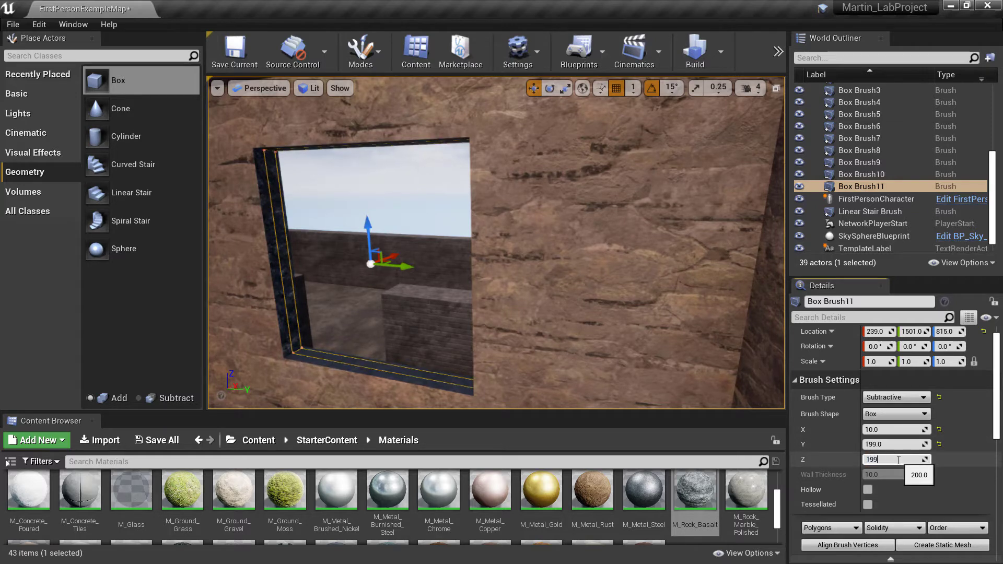
key("Return")
Change the brush type of Box Brush11 to Additive to form a pane in the window opening
key("a")
right_click_drag(330, 236, 378, 286)
key("d")
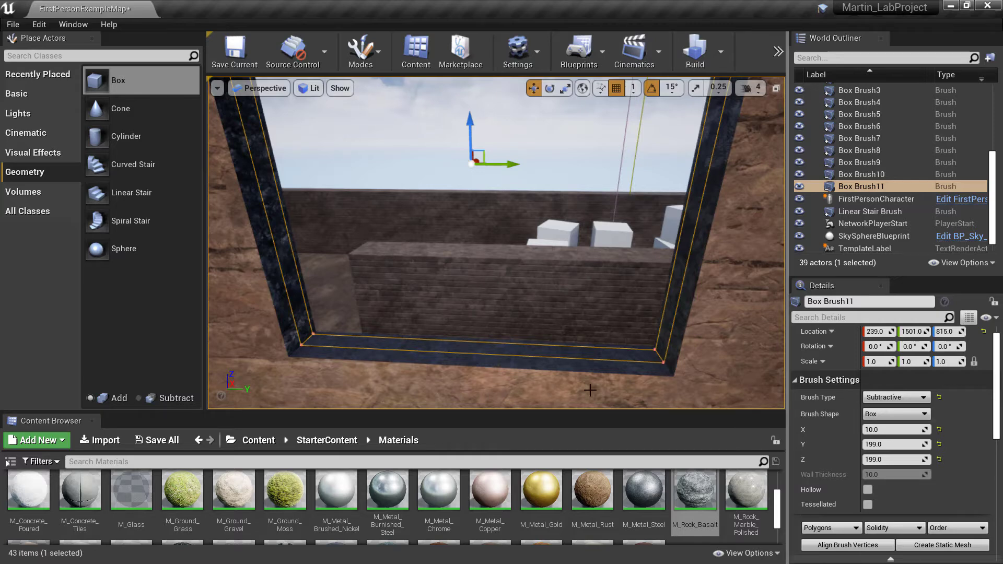
left_click(909, 398)
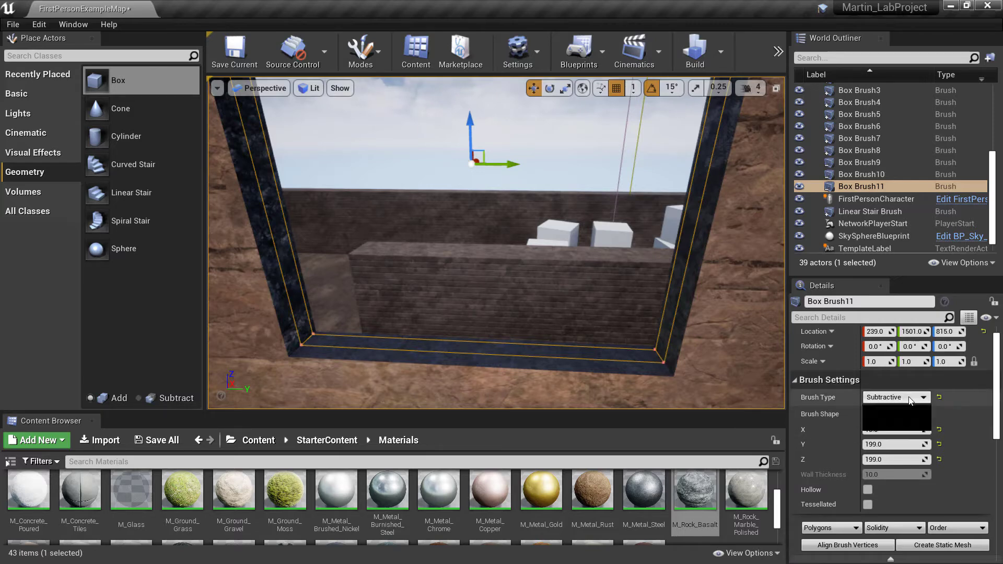
left_click(892, 410)
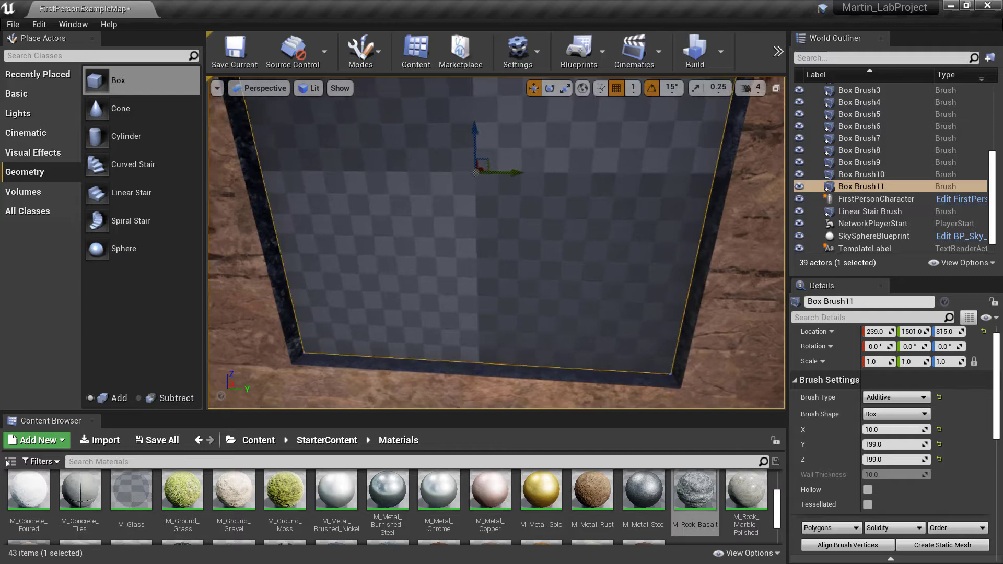
Find the M_Glass starter material and apply it to the room-side face of the window pane
mouse_move(497, 243)
right_mouse_down()
mouse_move(496, 209)
mouse_move(428, 214)
mouse_move(732, 219)
mouse_move(632, 219)
mouse_move(700, 224)
mouse_move(552, 311)
right_mouse_up()
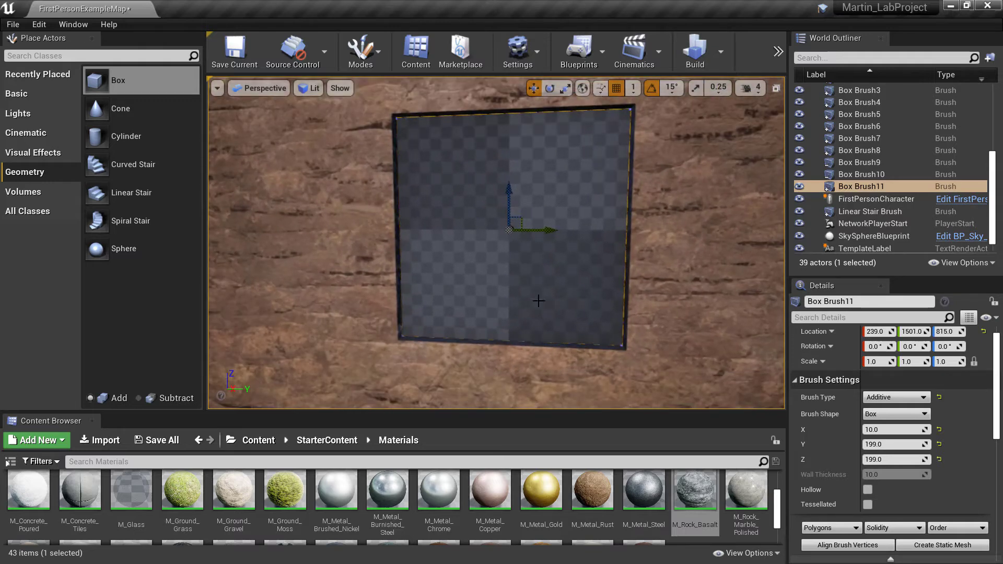
scroll(591, 496, "down", 1)
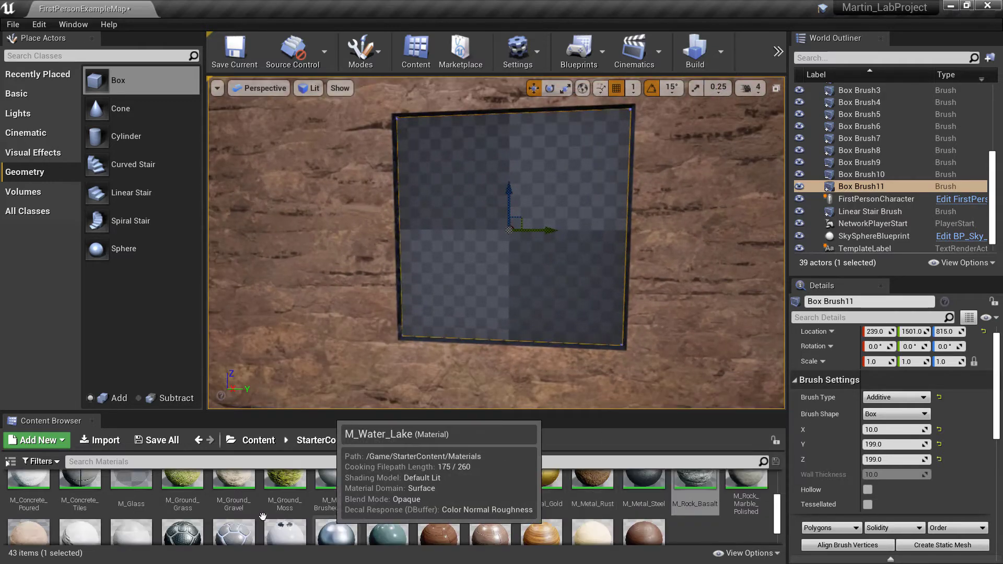
scroll(183, 502, "up", 1)
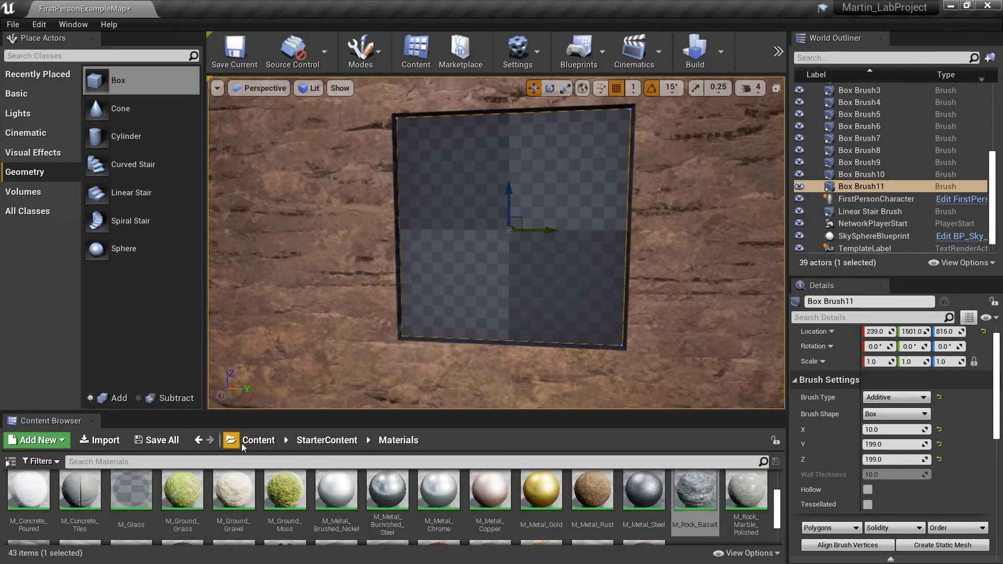
left_click(131, 491)
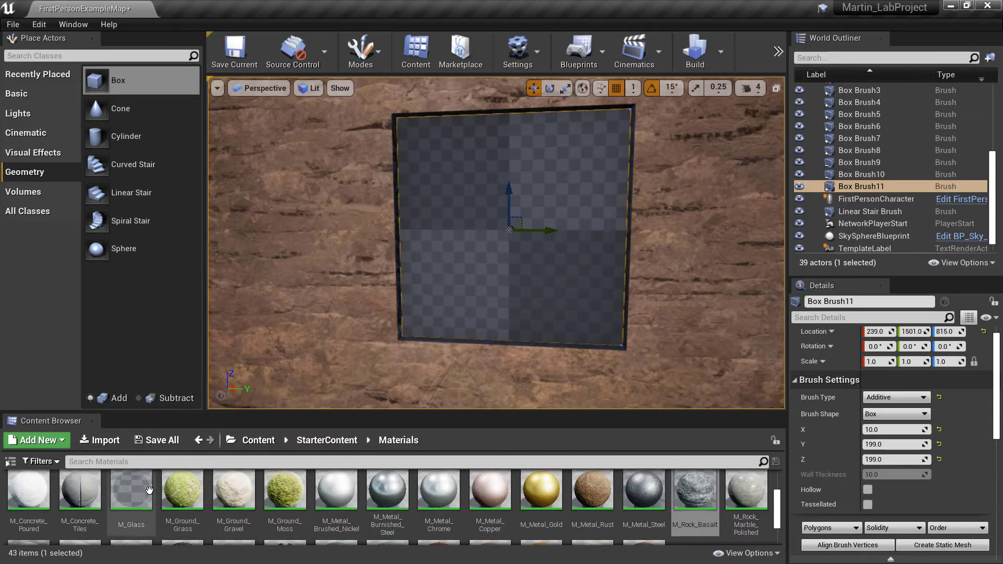
left_click_drag(211, 417, 502, 225)
Apply M_Glass to the outer face of the window pane from outside the house
mouse_move(502, 226)
right_mouse_down()
mouse_move(47, 225)
mouse_move(460, 225)
mouse_move(387, 229)
right_mouse_up()
key("s")
key("w")
key("s")
key("w")
key("s")
key("w")
key("s")
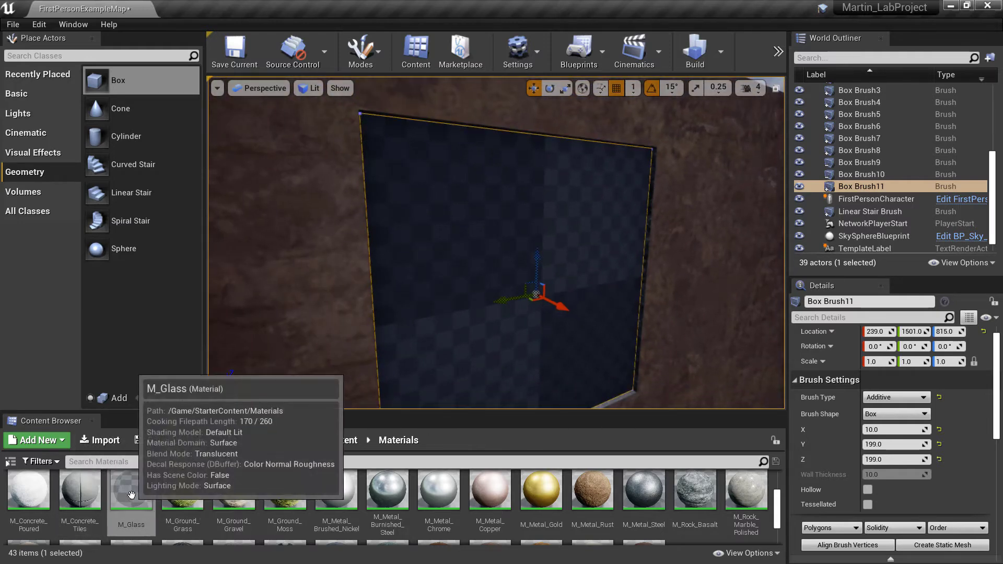
left_click_drag(131, 494, 439, 278)
Inspect the glass window pane from inside and outside the house
key("w")
right_click_drag(483, 260, 199, 261)
key("d")
mouse_move(496, 242)
right_mouse_down()
mouse_move(412, 240)
mouse_move(444, 183)
mouse_move(434, 152)
right_mouse_up()
key("w")
key("w")
right_click_drag(496, 209, 509, 298)
key("s")
key("w")
key("s")
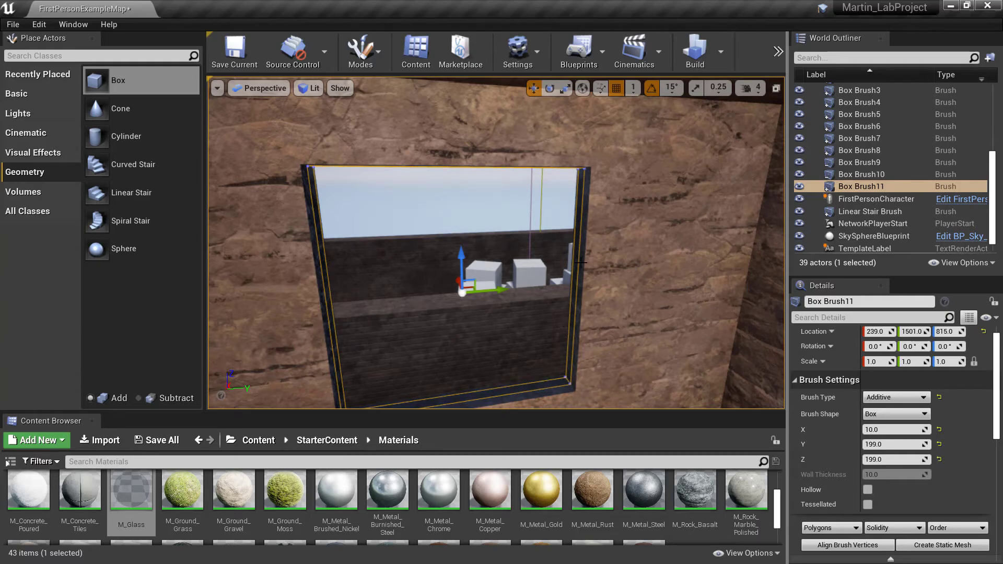
mouse_move(581, 262)
right_mouse_down()
mouse_move(577, 287)
mouse_move(573, 230)
mouse_move(480, 241)
mouse_move(581, 262)
right_mouse_up()
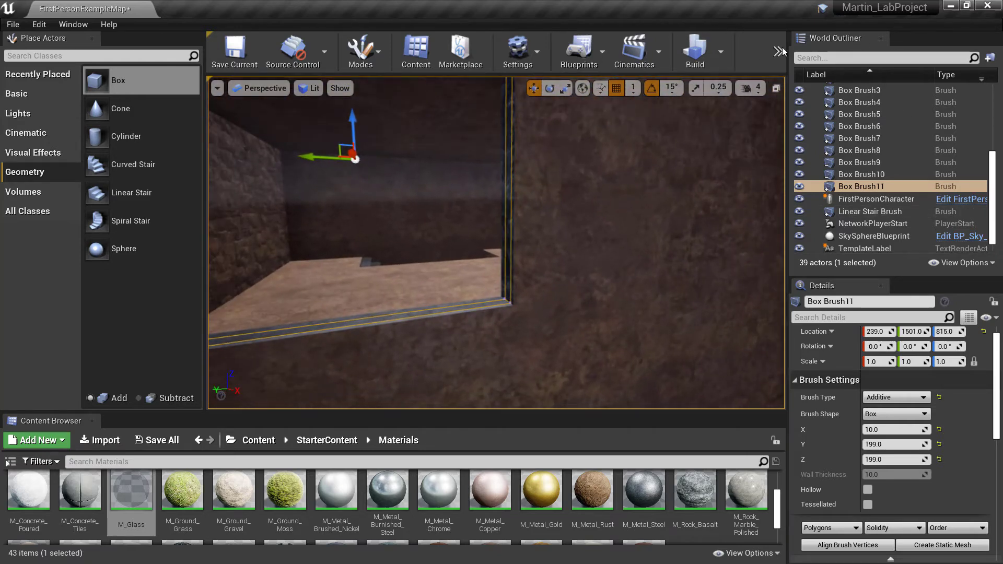
Play the level, walk up the stairs to the upper storey and test the glass window by shooting at it
left_click(778, 50)
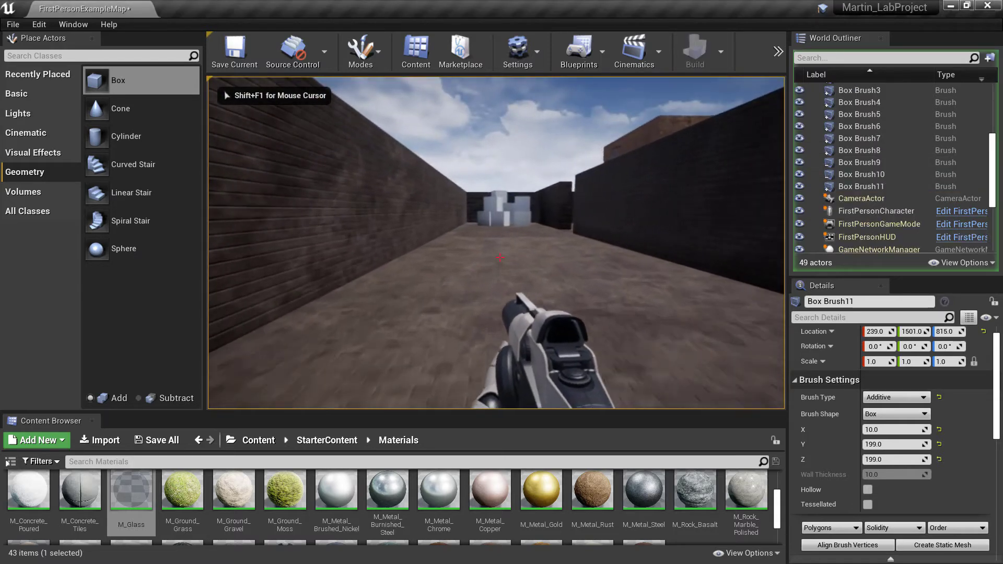
key("w")
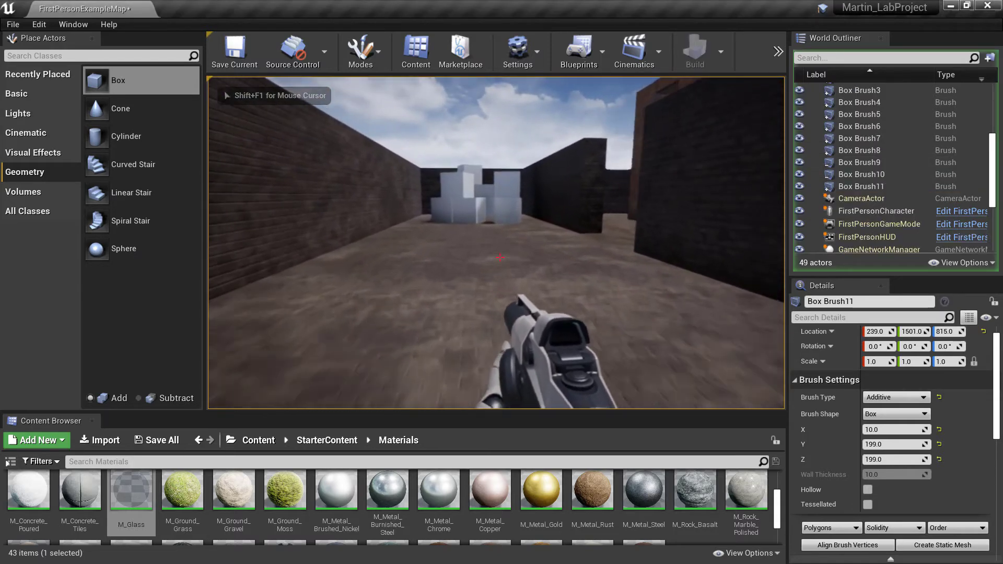
key("w")
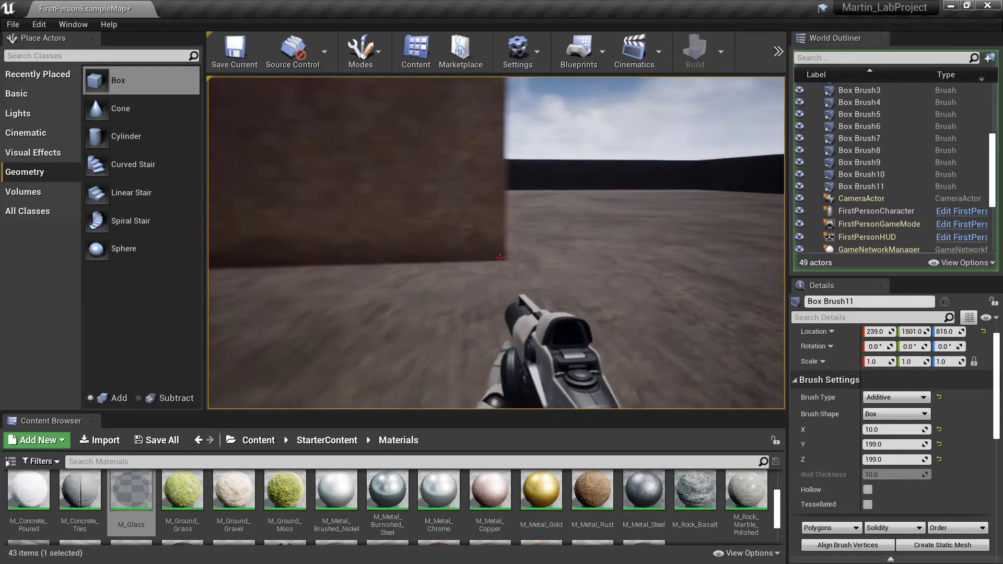
key("w")
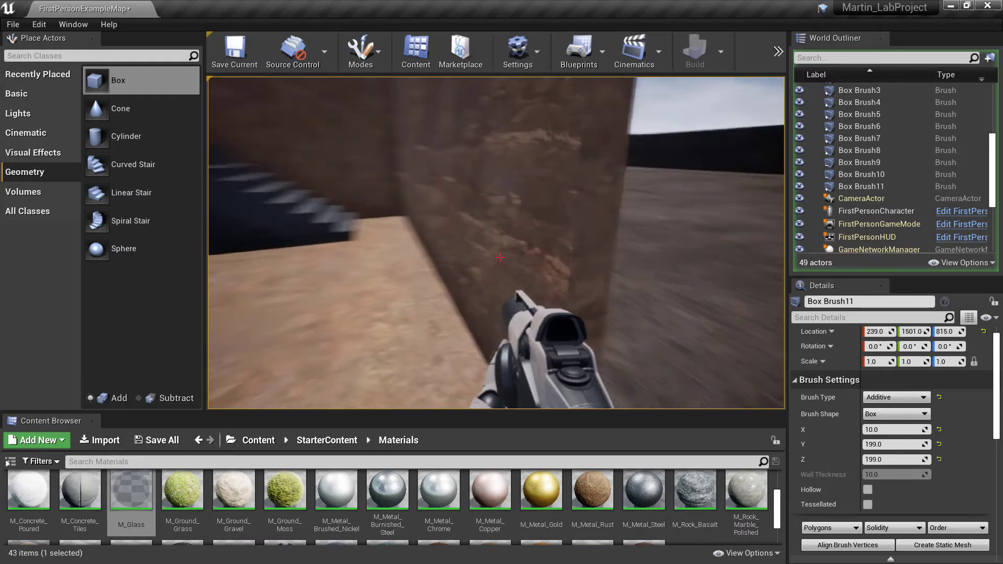
key("w")
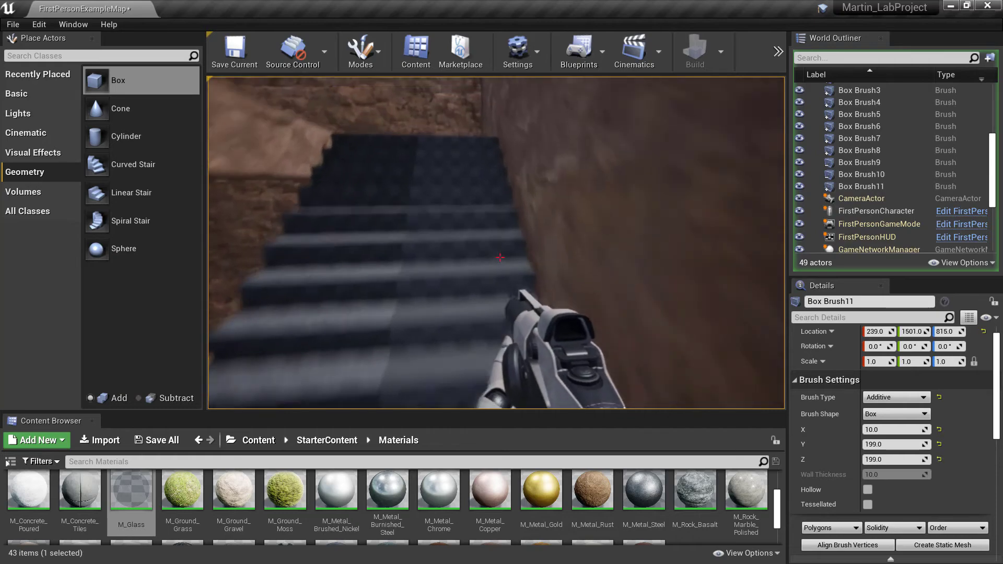
key("w")
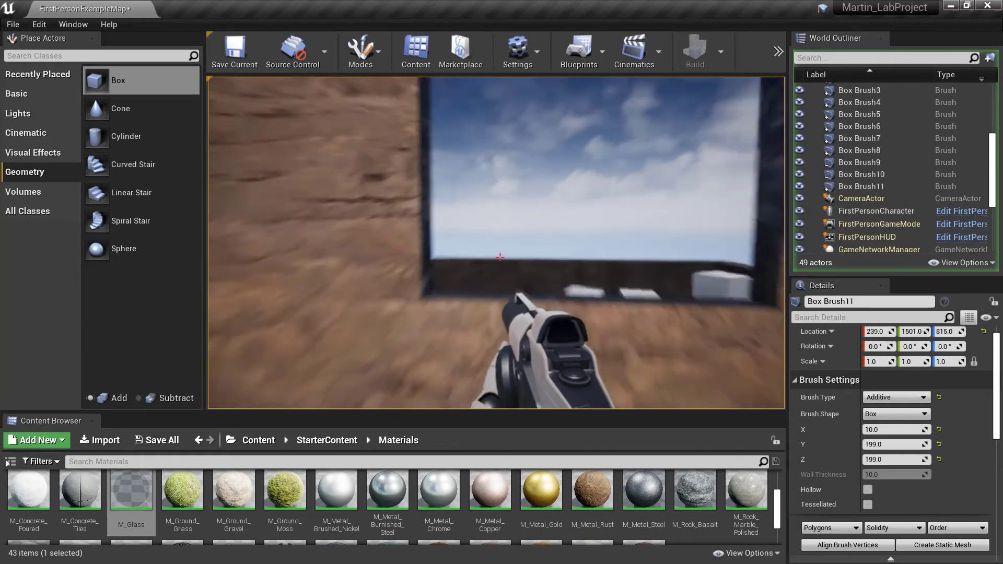
key("w")
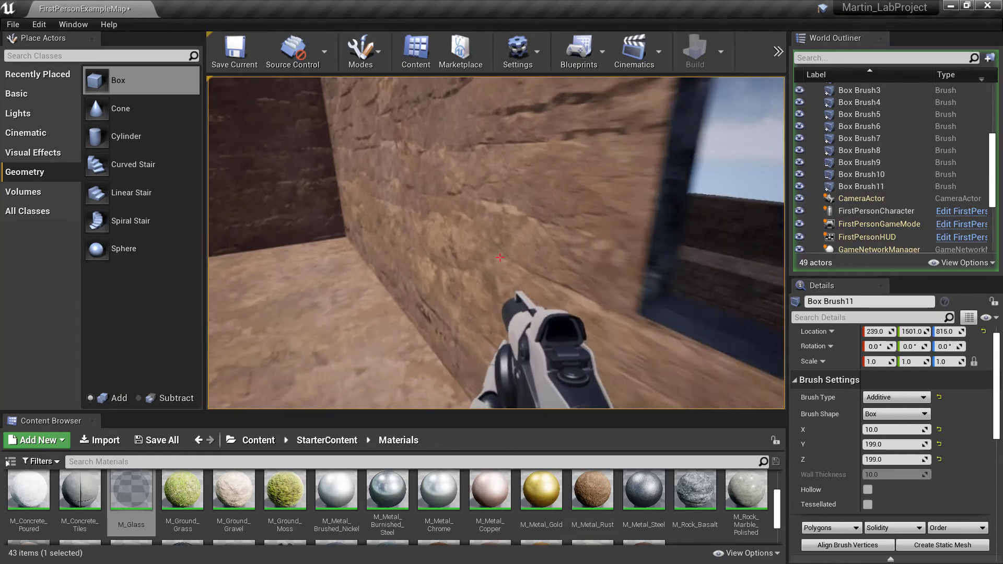
key("w")
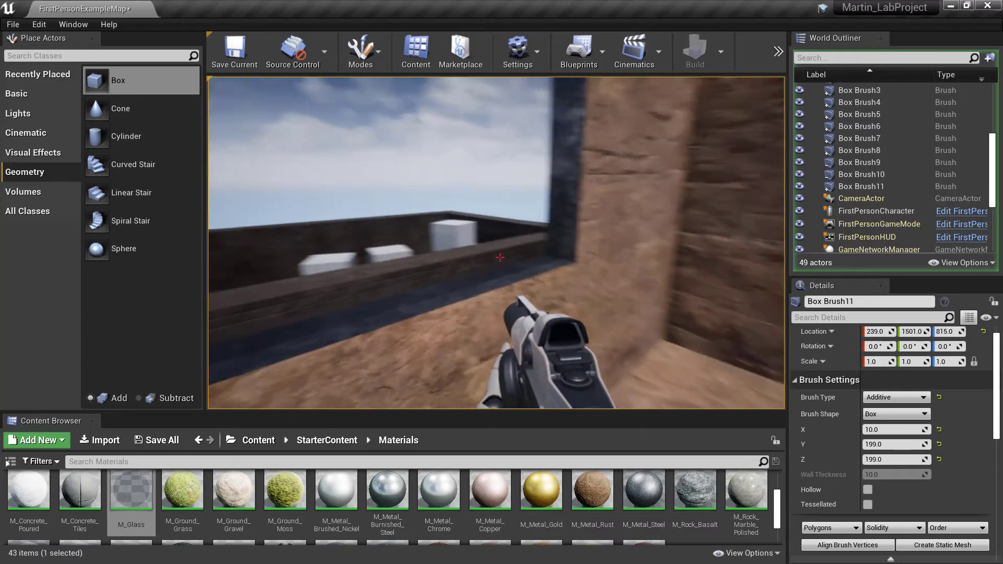
key("a")
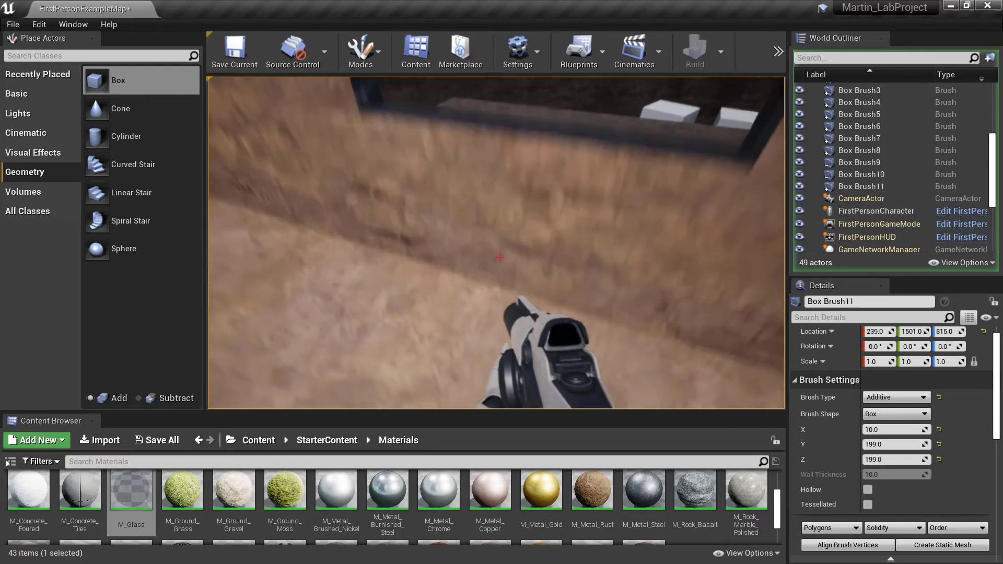
left_click(500, 258)
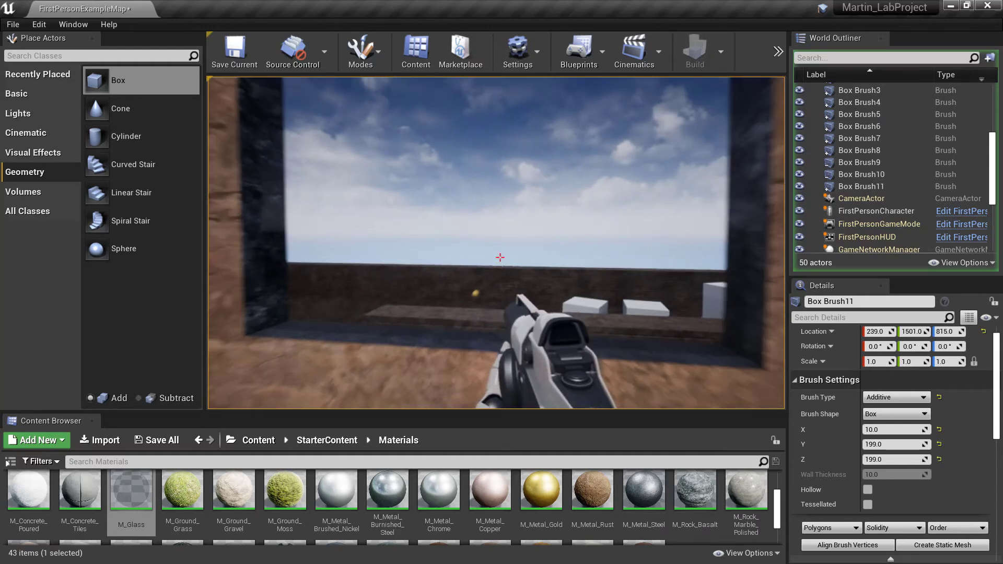
Fire once more at the glass window, end the playtest and return to editing outside the upper storey
left_click(499, 258)
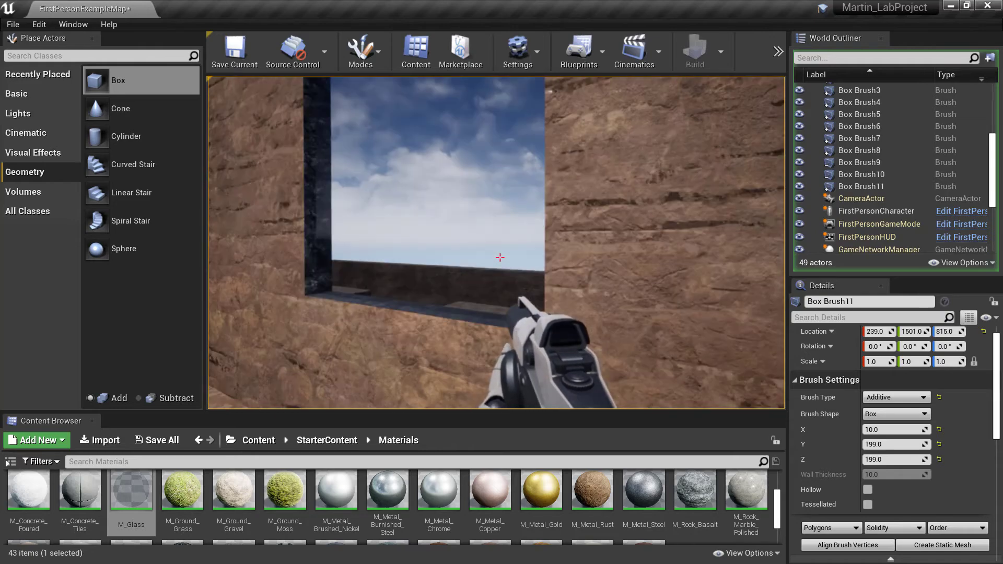
key("Escape")
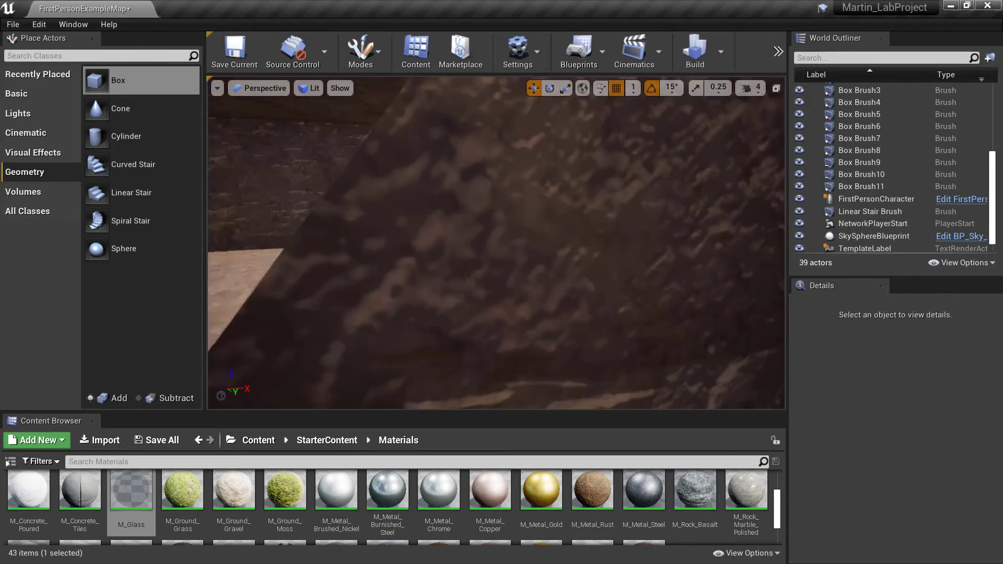
right_click_drag(496, 243, 335, 243)
right_click_drag(332, 177, 332, 177)
key("a")
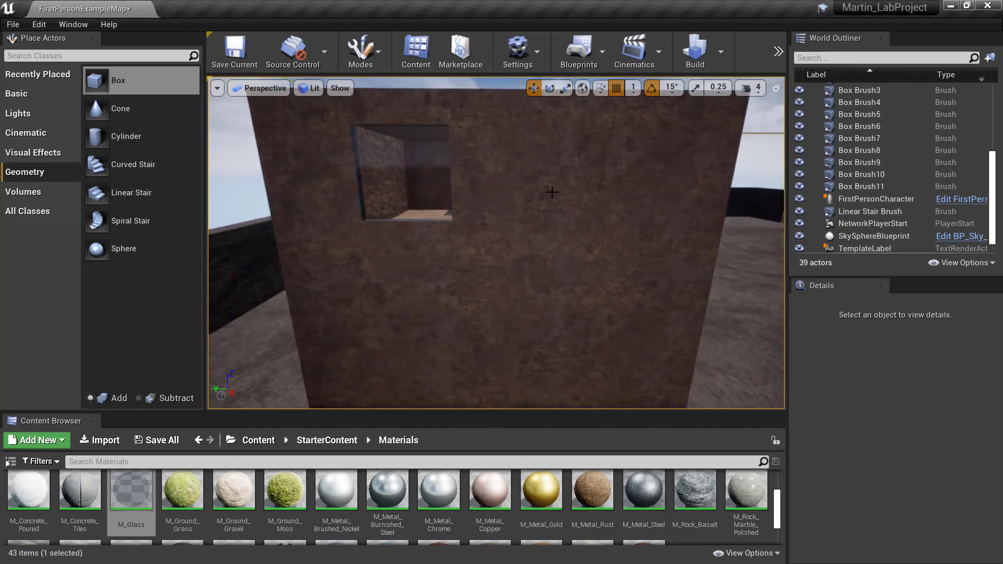
Select the window's steel opening brush, Box Brush10, together with its glass pane brush, Box Brush11
mouse_move(535, 175)
right_mouse_down()
mouse_move(543, 123)
mouse_move(559, 224)
mouse_move(523, 235)
mouse_move(471, 214)
mouse_move(416, 224)
right_mouse_up()
left_click(416, 225)
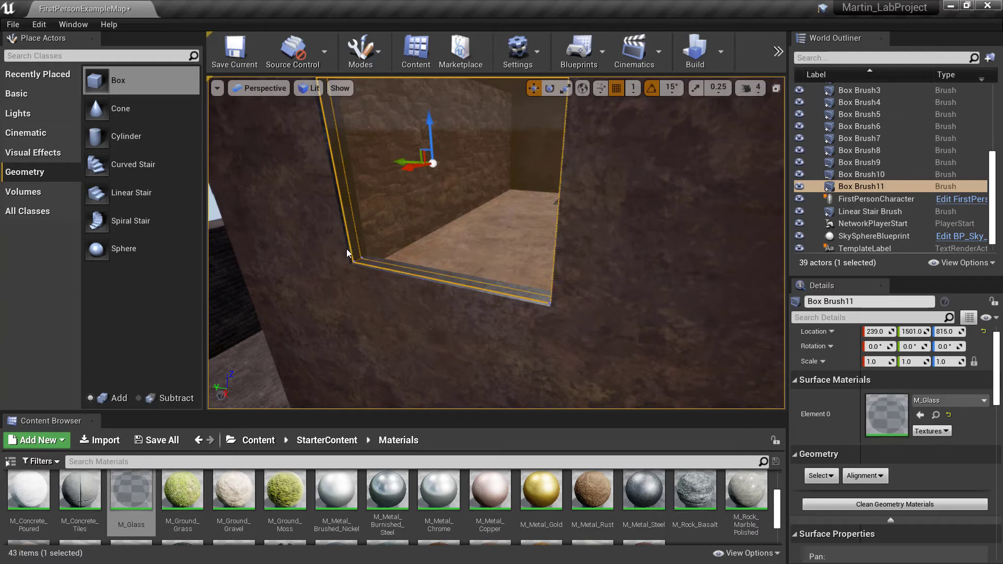
mouse_move(358, 234)
right_mouse_down()
mouse_move(368, 245)
mouse_move(356, 241)
right_mouse_up()
key("w")
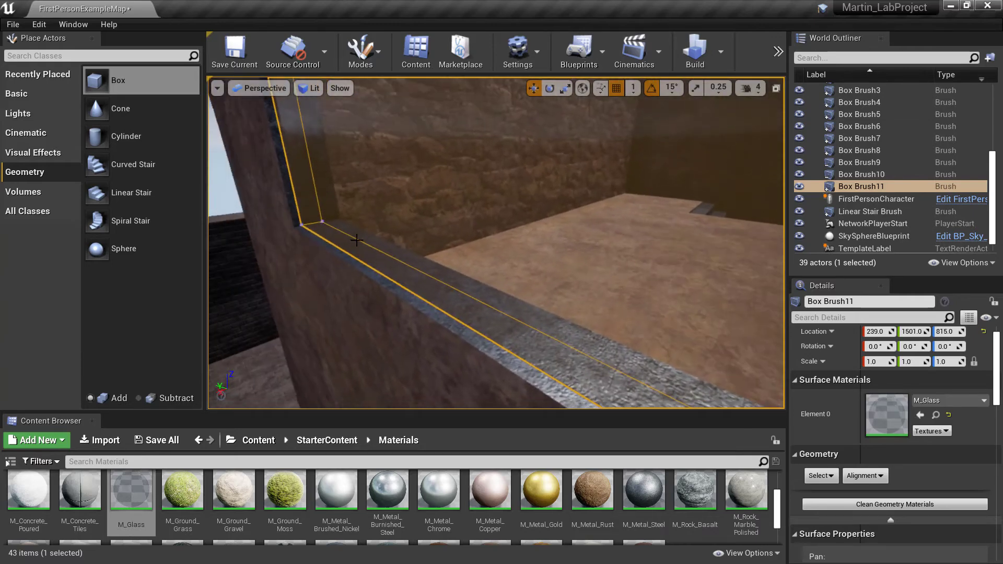
left_click(461, 331)
left_click(485, 349)
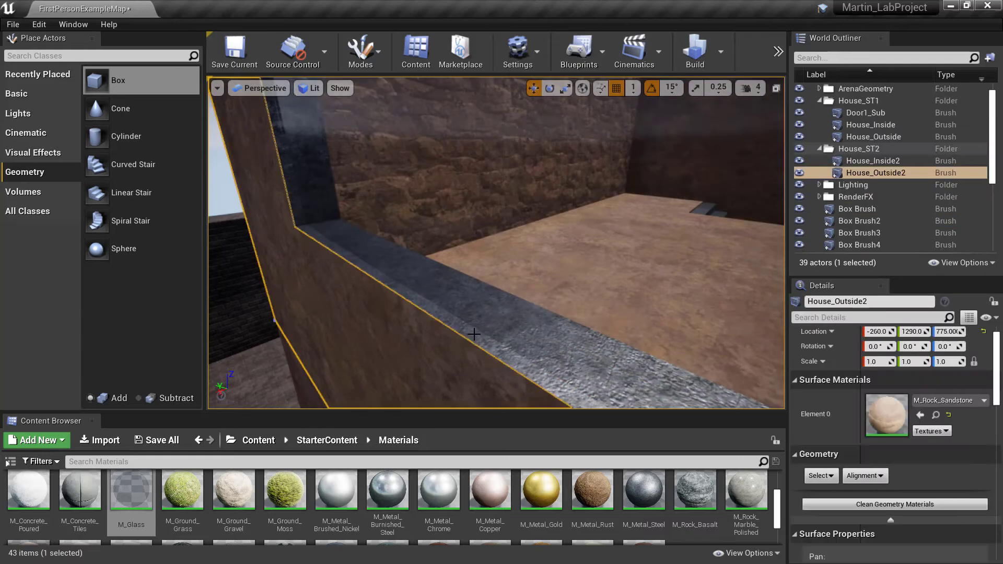
left_click(435, 307)
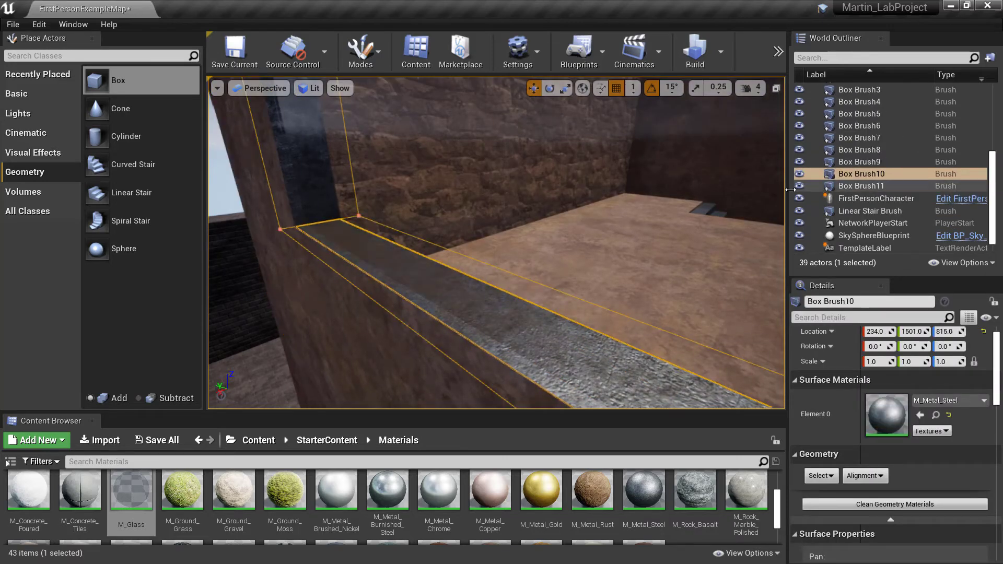
left_click(857, 186, "ctrl")
right_click_drag(681, 231, 731, 199)
key("s")
key("f")
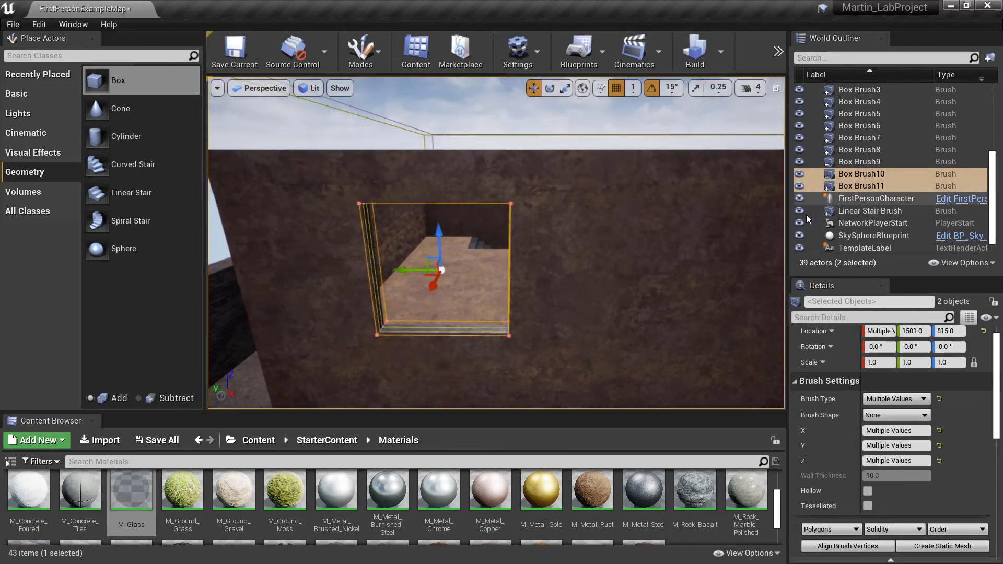
Duplicate the window opening and glass pane brushes and move the copies along the same wall to Y 1157
right_click(862, 179)
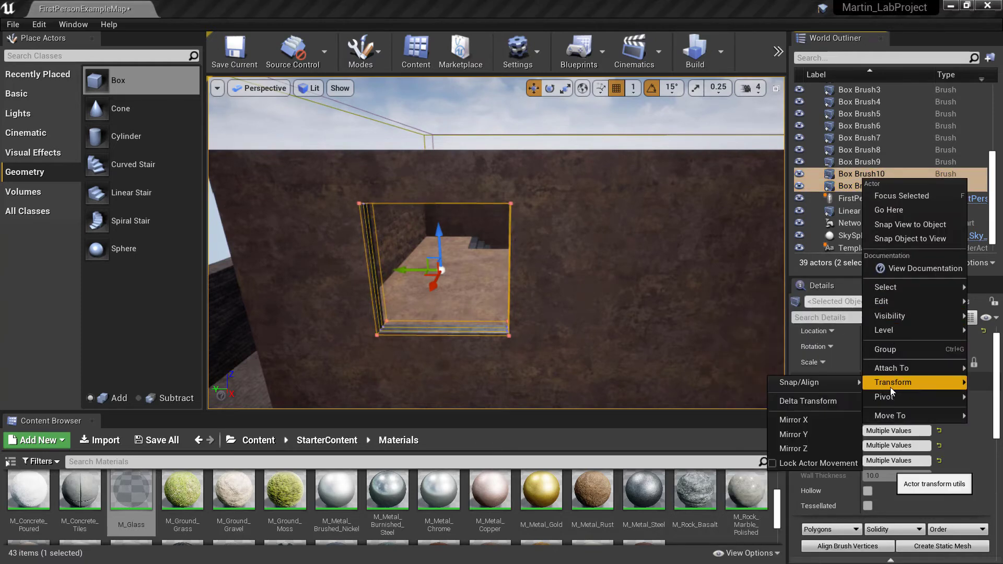
mouse_move(913, 299)
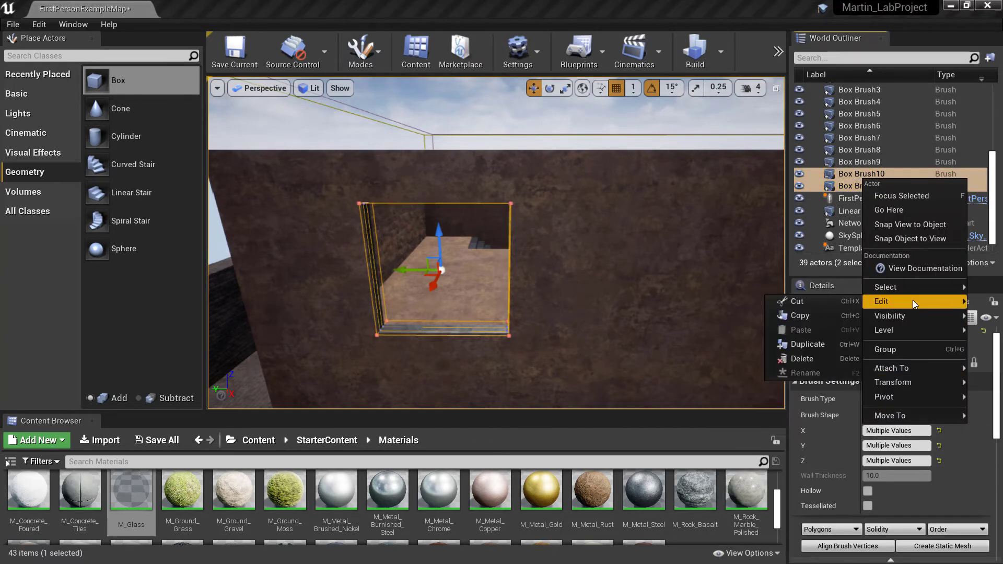
left_click(823, 342)
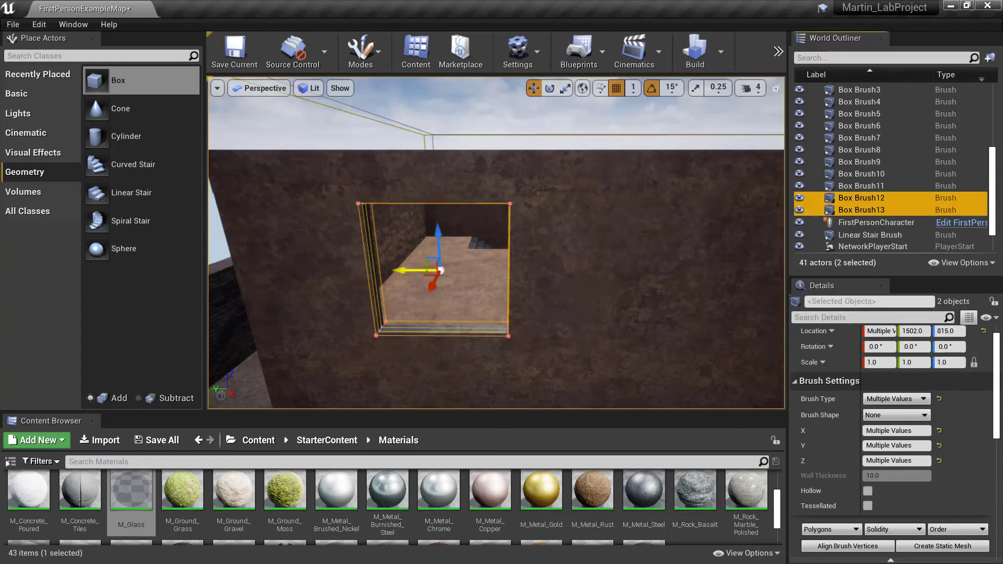
mouse_move(441, 270)
left_mouse_down()
mouse_move(663, 285)
mouse_move(634, 287)
left_mouse_up()
Inspect the duplicated window and the upper storey's walls and roof from around the outside of the house
mouse_move(578, 298)
right_mouse_down()
mouse_move(611, 293)
mouse_move(625, 316)
mouse_move(730, 315)
right_mouse_up()
key("w")
key("w")
key("s")
key("w")
key("s")
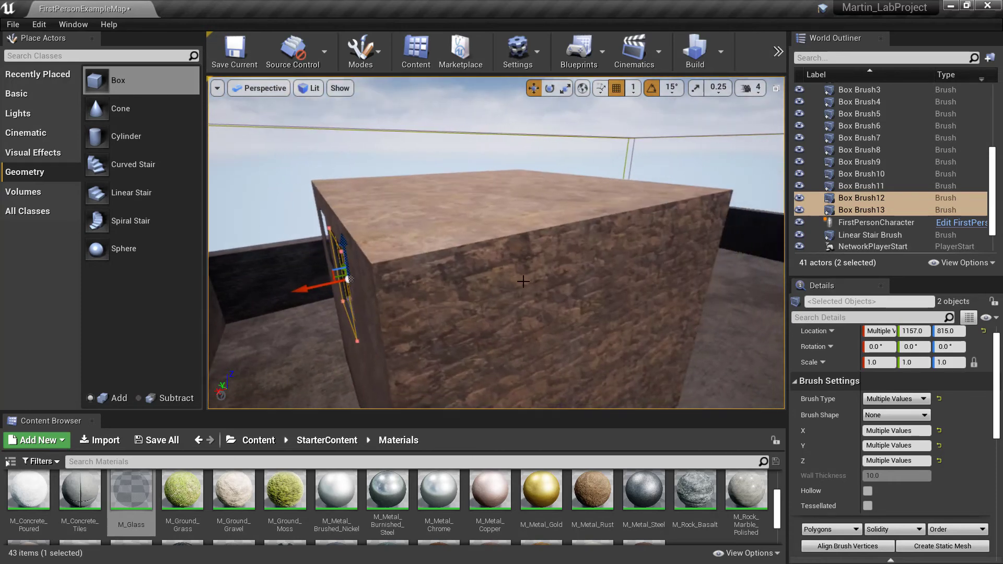
mouse_move(523, 282)
right_mouse_down()
mouse_move(318, 288)
mouse_move(376, 282)
mouse_move(340, 264)
mouse_move(348, 313)
mouse_move(423, 316)
mouse_move(616, 276)
mouse_move(679, 280)
mouse_move(635, 298)
mouse_move(626, 337)
mouse_move(635, 310)
mouse_move(690, 305)
mouse_move(695, 245)
mouse_move(679, 334)
mouse_move(674, 324)
right_mouse_up()
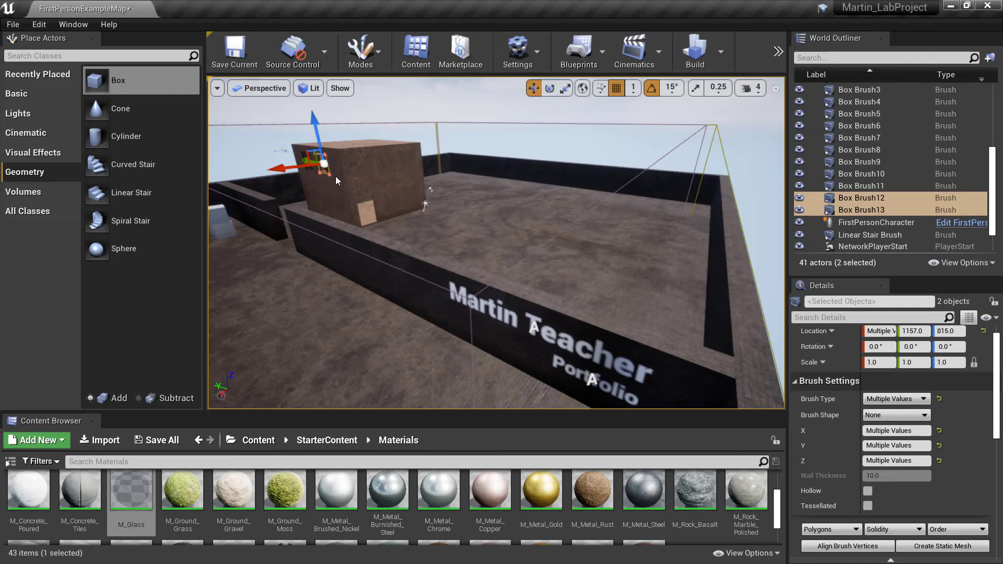
Examine the original and duplicated glass windows side by side at close range
key("w")
mouse_move(357, 198)
right_mouse_down()
mouse_move(368, 187)
mouse_move(370, 151)
mouse_move(355, 214)
mouse_move(361, 183)
mouse_move(397, 186)
mouse_move(347, 198)
mouse_move(328, 188)
right_mouse_up()
key("w")
key("a")
key("w")
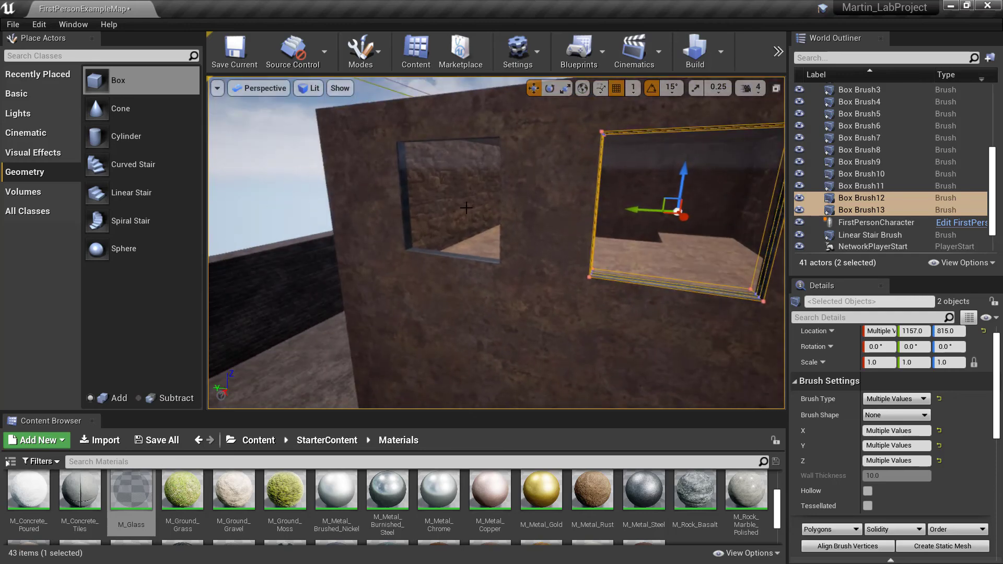
mouse_move(667, 213)
right_mouse_down()
mouse_move(752, 235)
mouse_move(804, 217)
mouse_move(972, 217)
mouse_move(836, 243)
mouse_move(601, 217)
mouse_move(562, 222)
right_mouse_up()
key("a")
key("w")
key("w")
key("s")
Survey the finished house and the surrounding walled arena from a distance
key("w")
key("s")
key("d")
key("s")
key("s")
key("d")
right_click_drag(684, 342, 699, 405)
key("d")
key("s")
key("w")
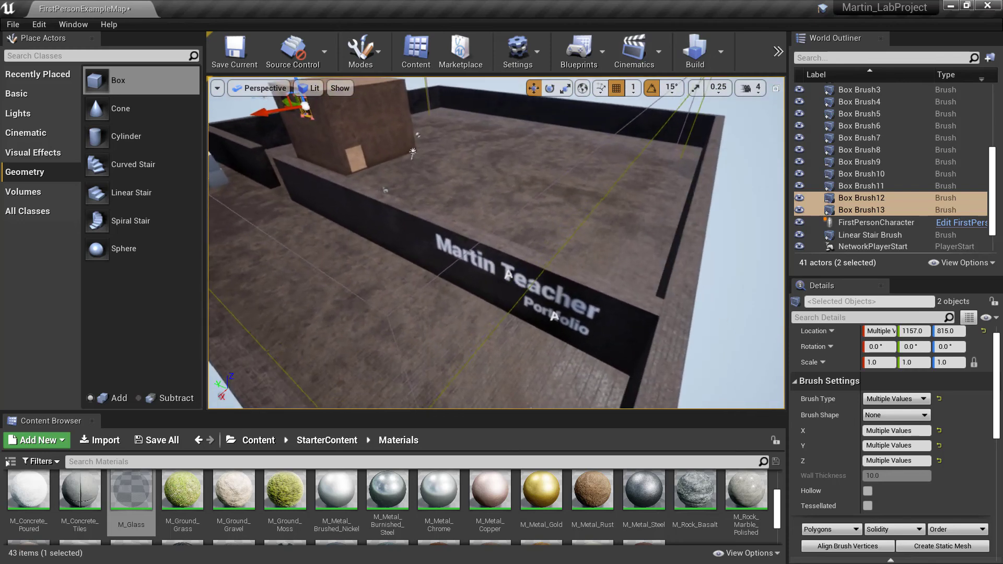
right_click_drag(481, 224, 451, 205)
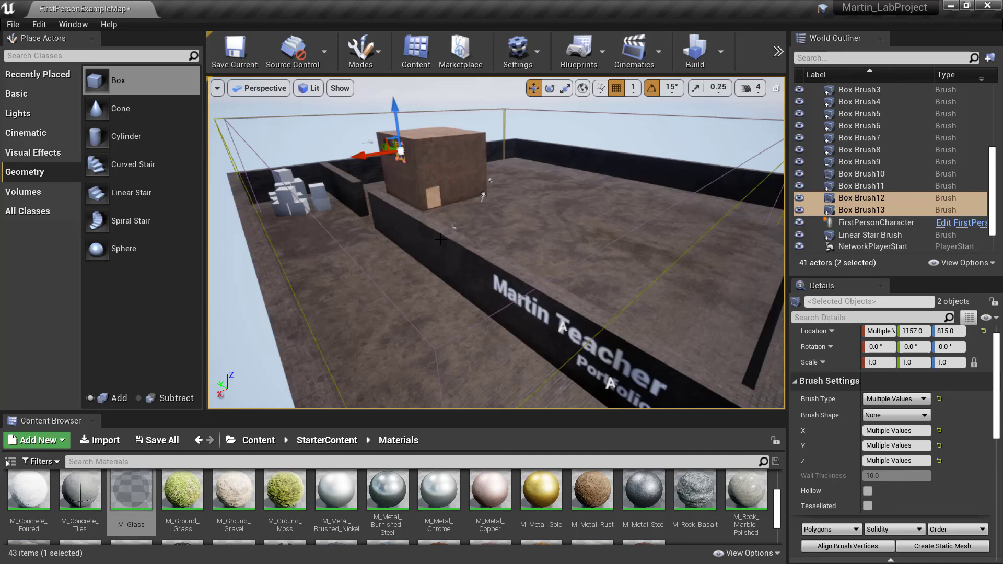
mouse_move(492, 252)
right_mouse_down()
mouse_move(518, 260)
mouse_move(499, 255)
right_mouse_up()
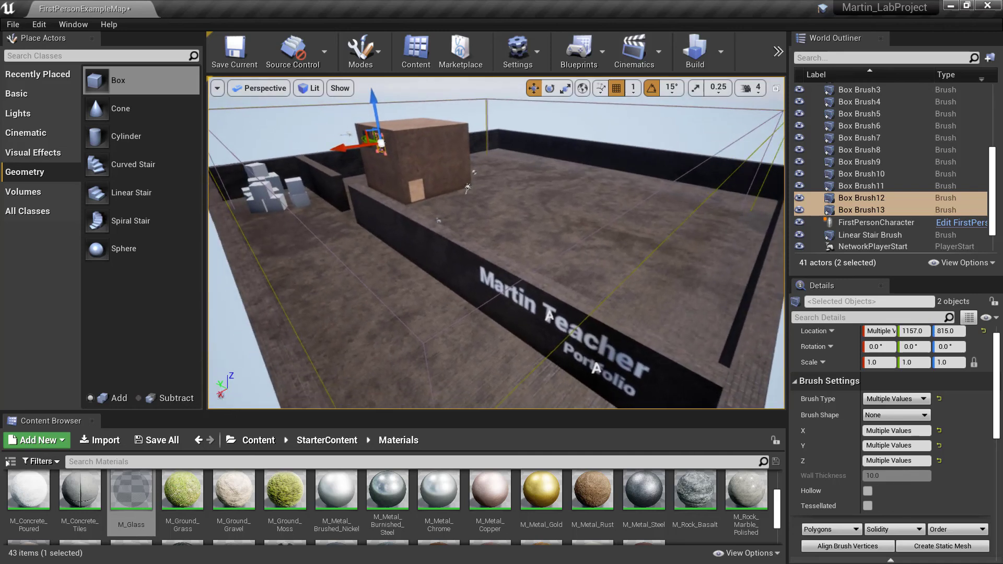